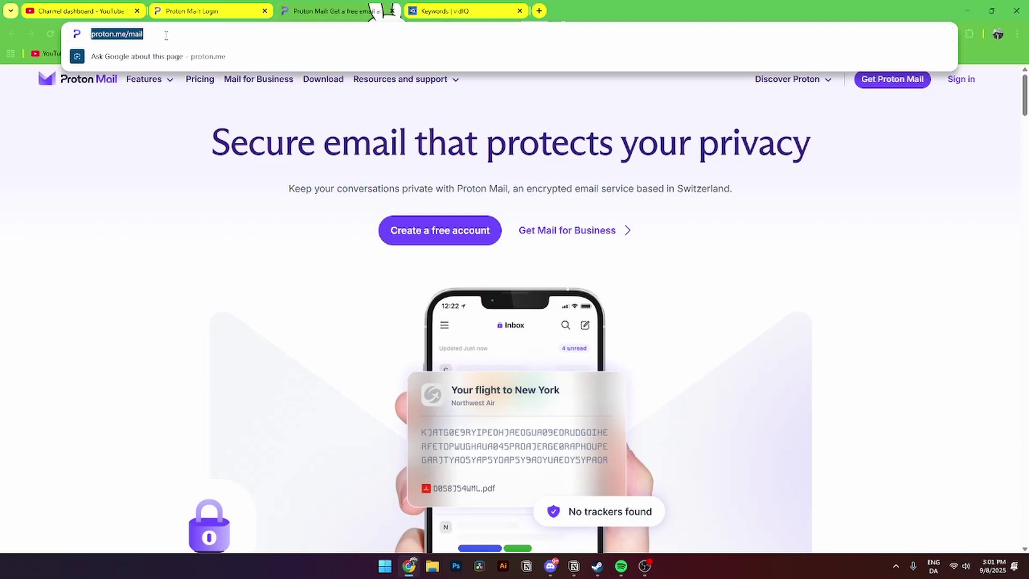
Step: From the proton.me/mail homepage, start creating a free Proton Mail account
click(155, 143)
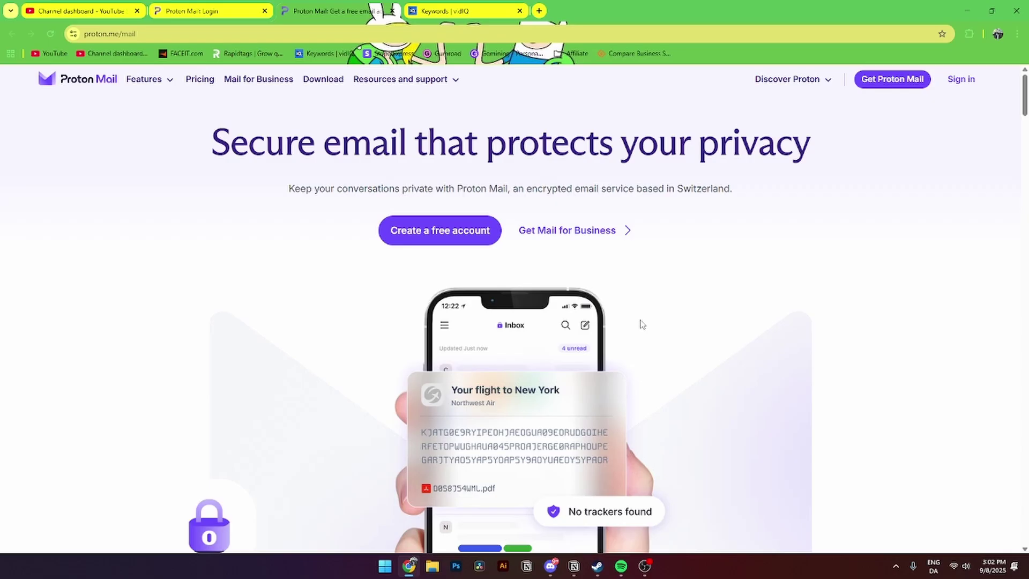
click(459, 232)
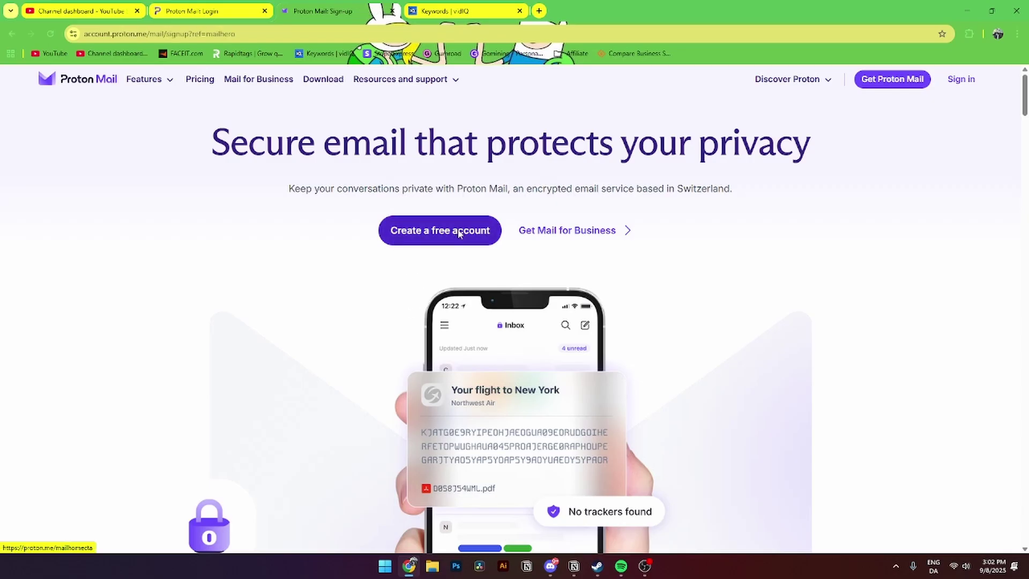
Step: Switch the signup page from Dansk to English and select the Free 0 € plan
click(876, 90)
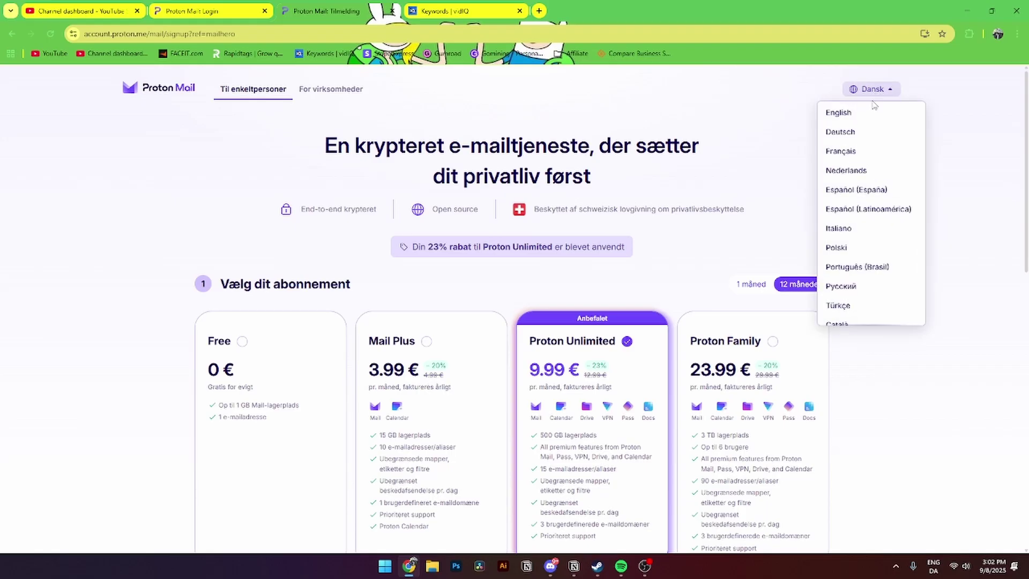
click(839, 114)
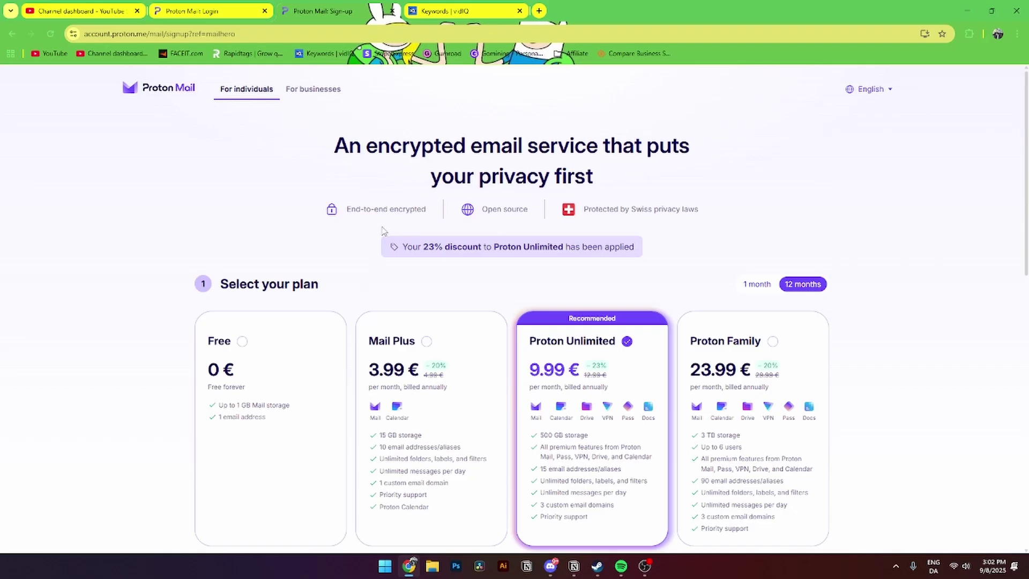
scroll(376, 230, down, 2)
drag(220, 177, 323, 188)
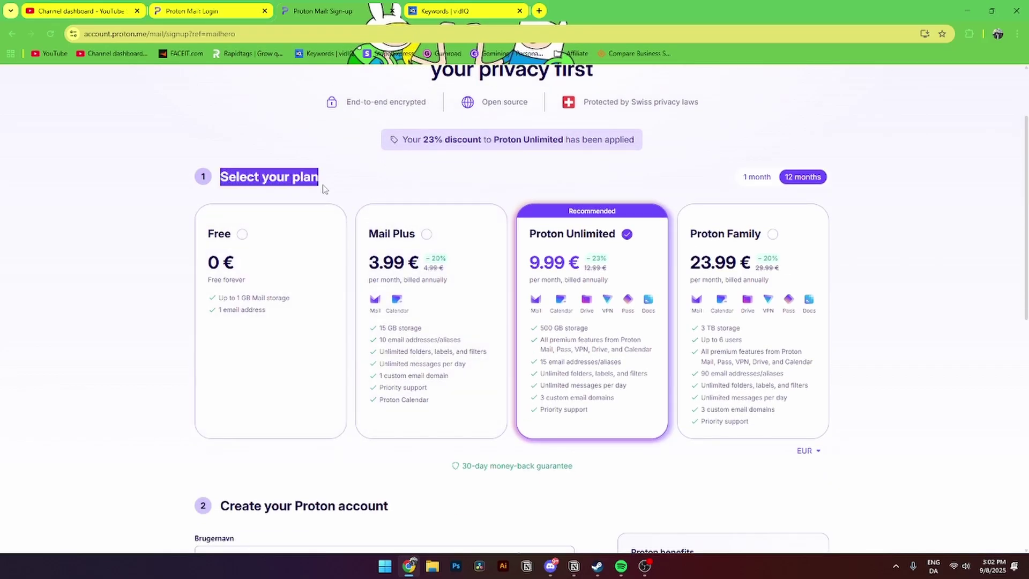
click(230, 240)
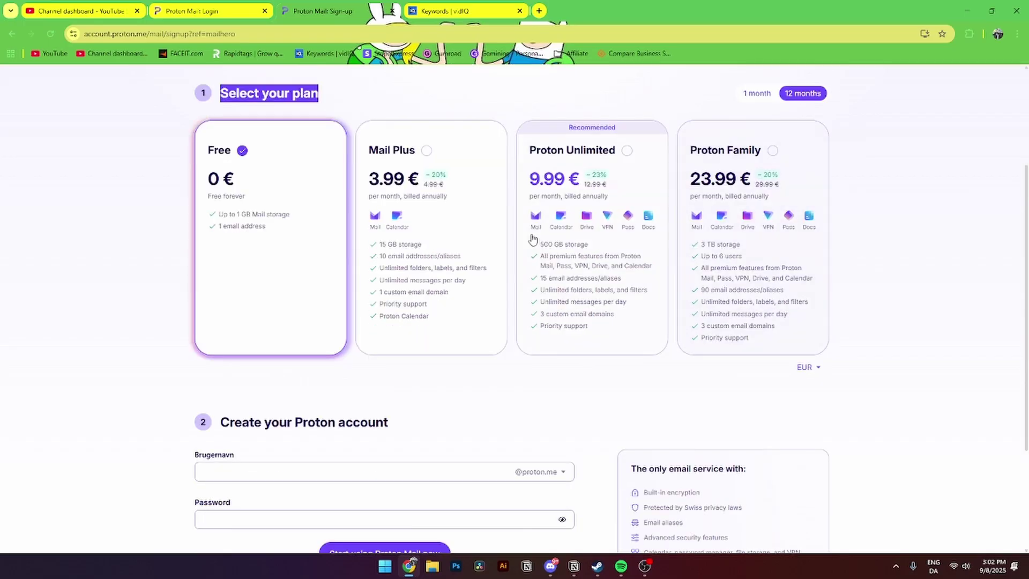
scroll(244, 206, down, 4)
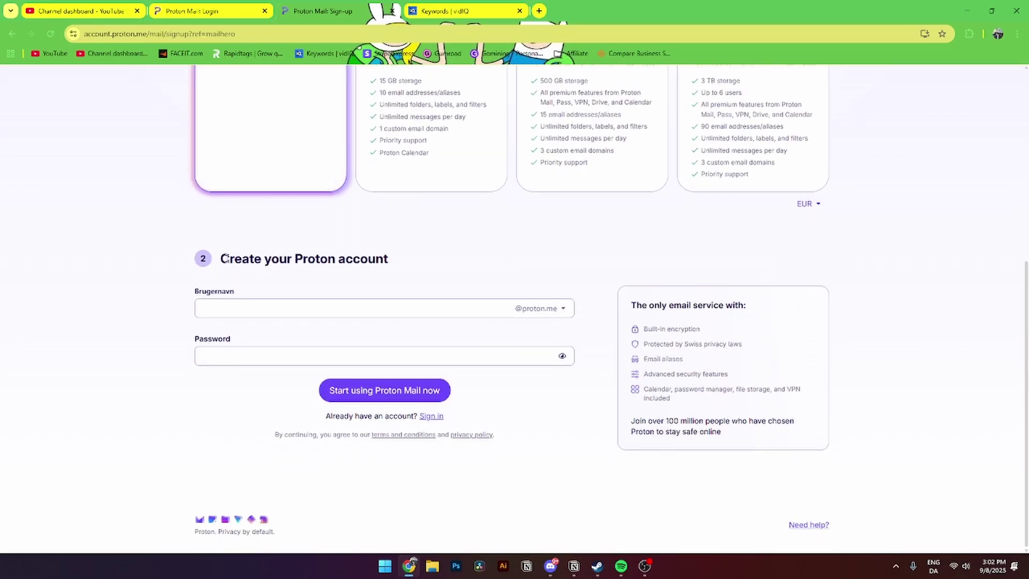
drag(225, 258, 390, 261)
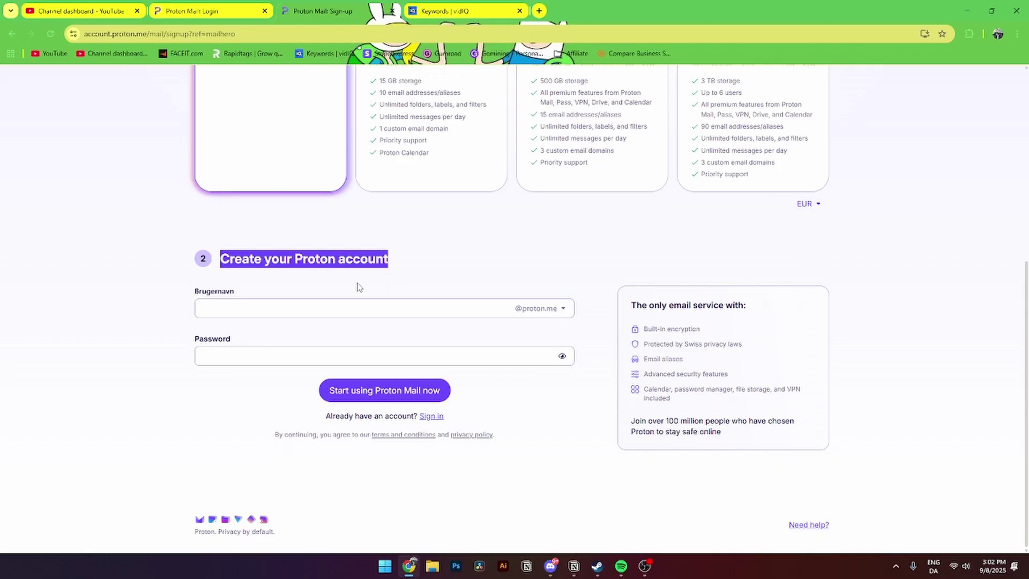
click(232, 310)
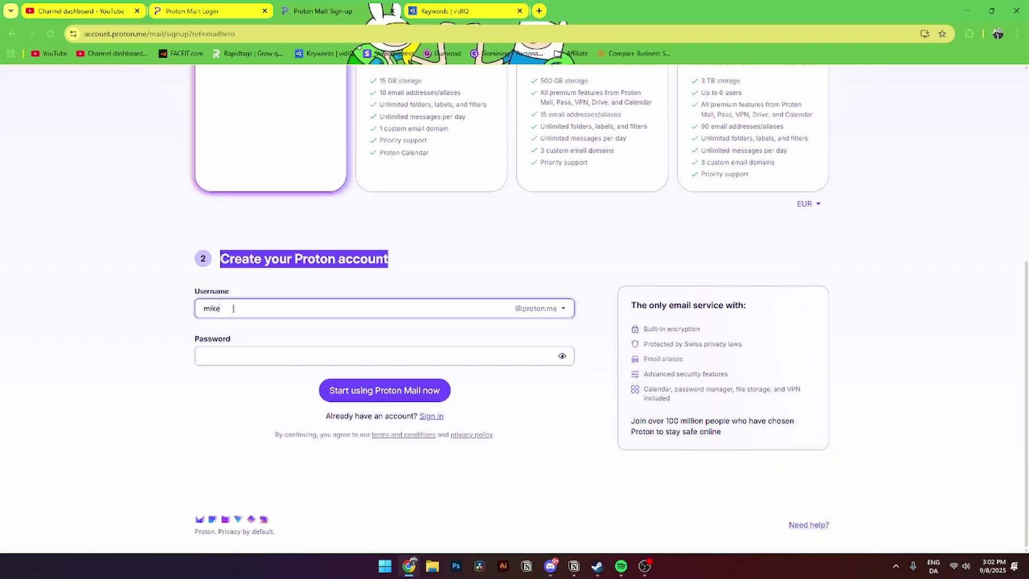
click(513, 314)
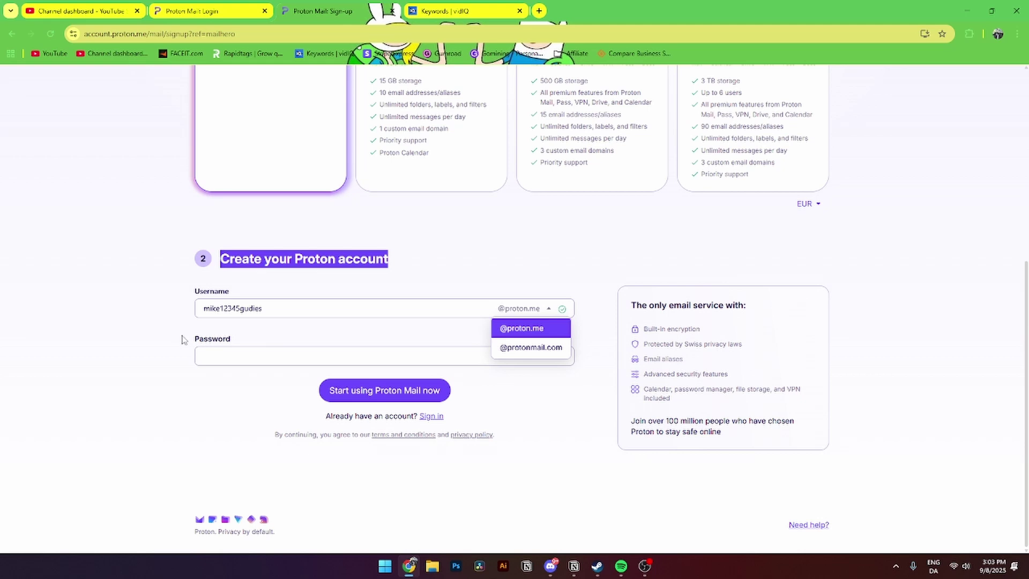
click(239, 354)
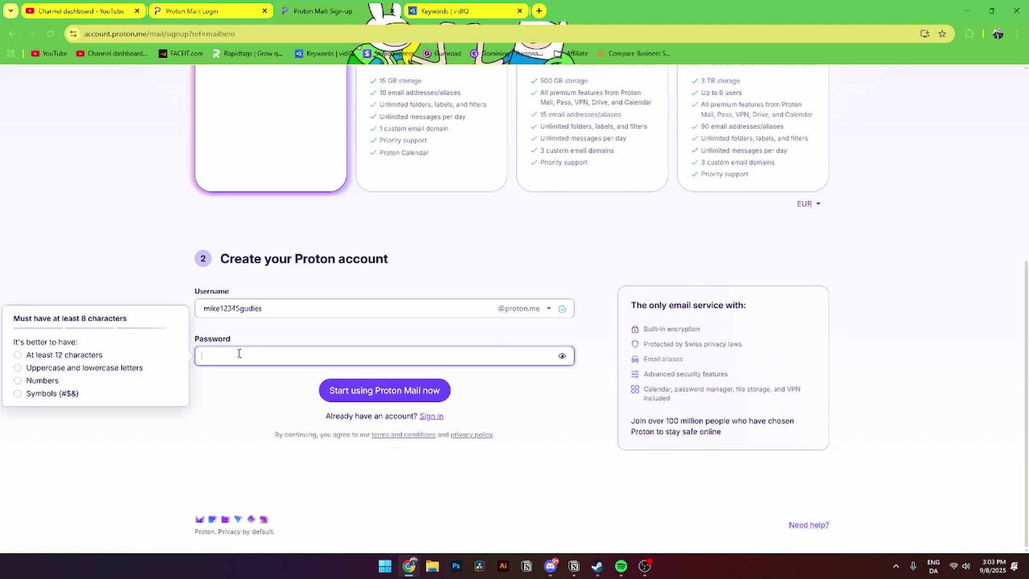
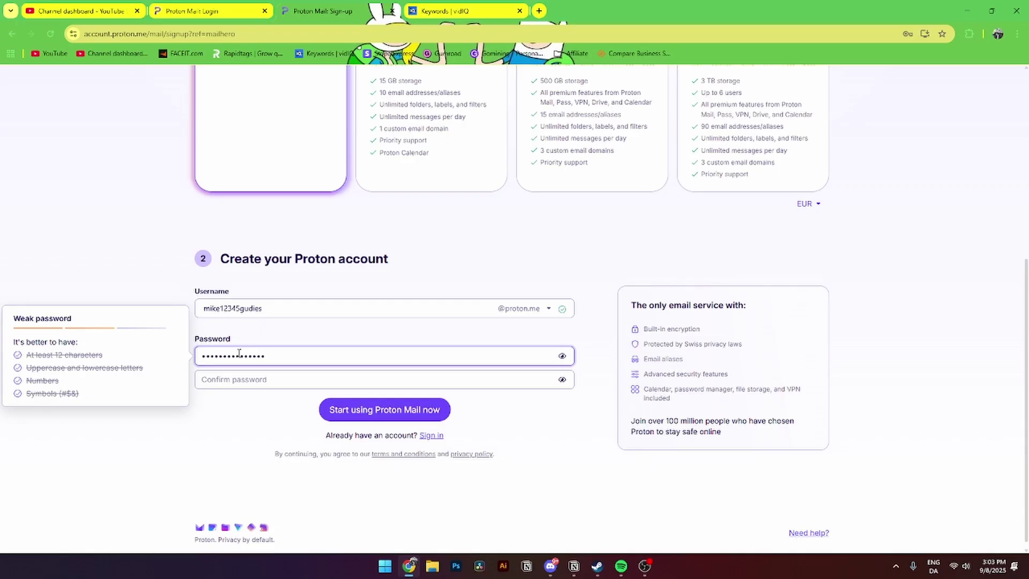
Step: Enter and confirm the account password, then submit the signup form
key(Tab)
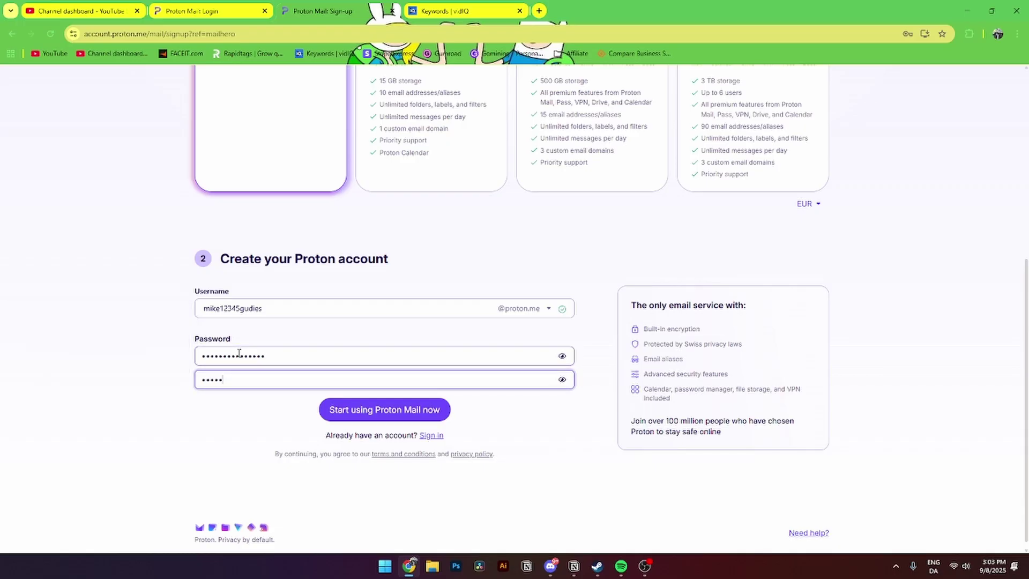
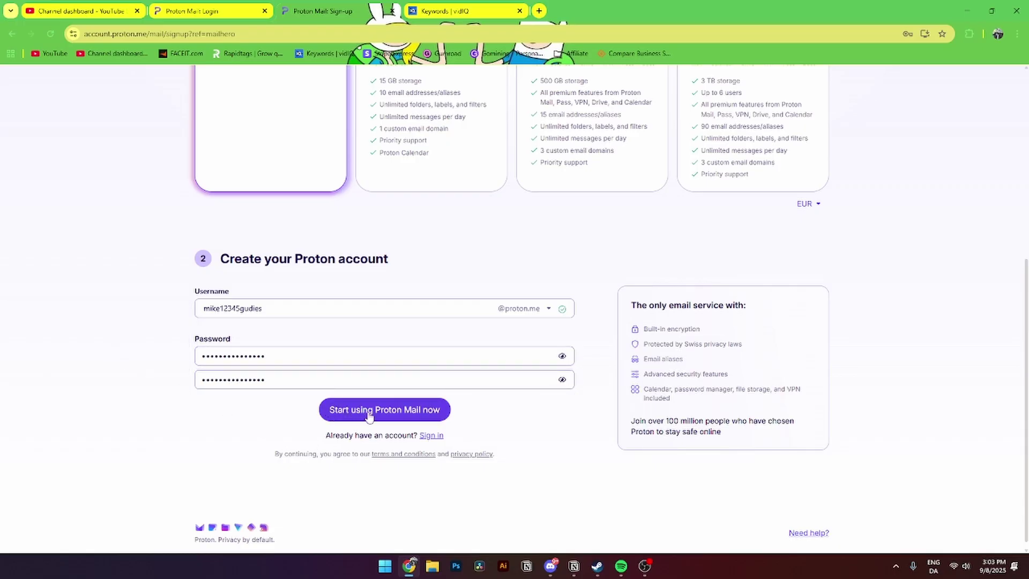
click(401, 418)
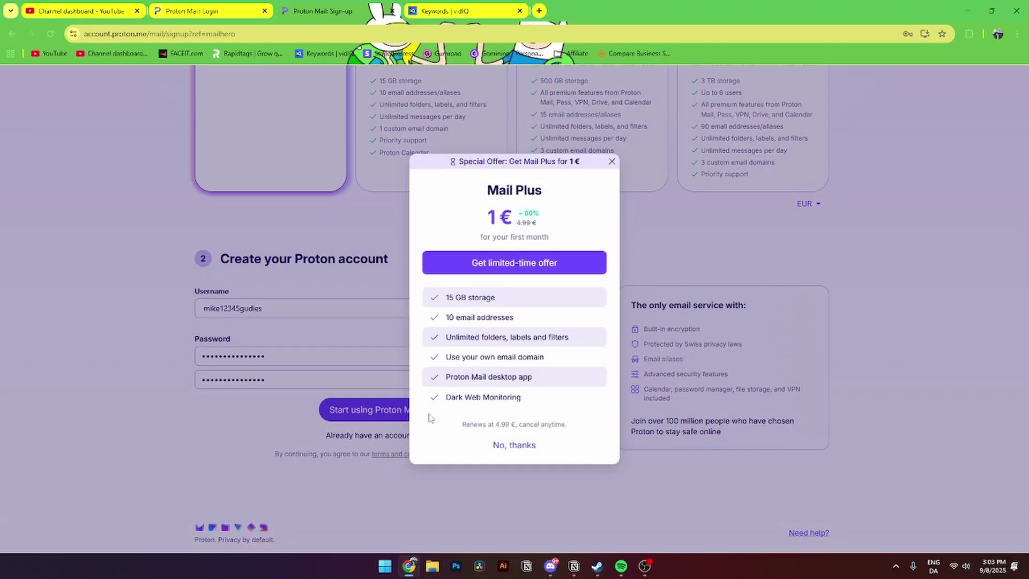
Step: Decline the Mail Plus offer and solve the CAPTCHA puzzle
click(523, 446)
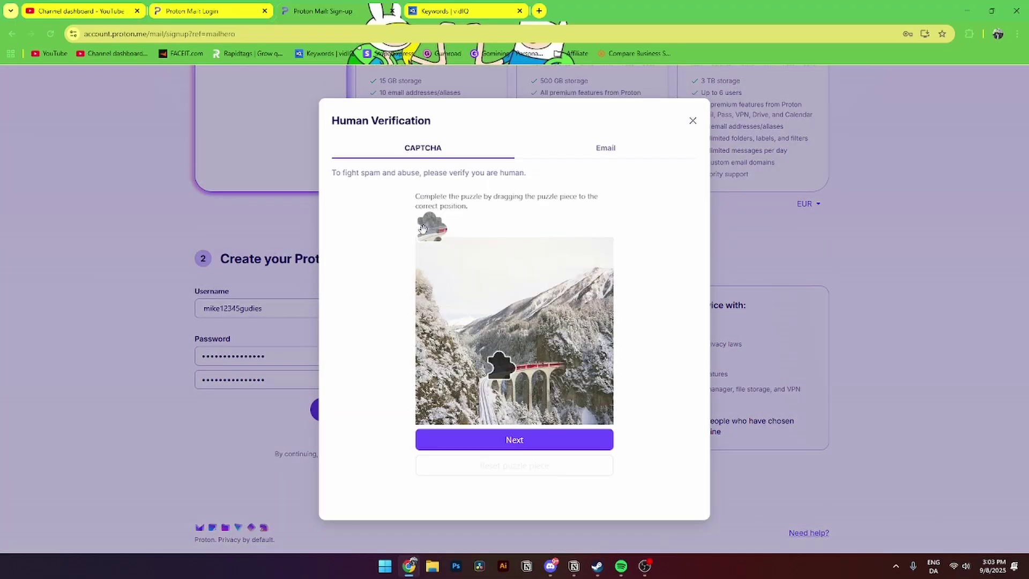
drag(437, 232, 500, 382)
click(533, 440)
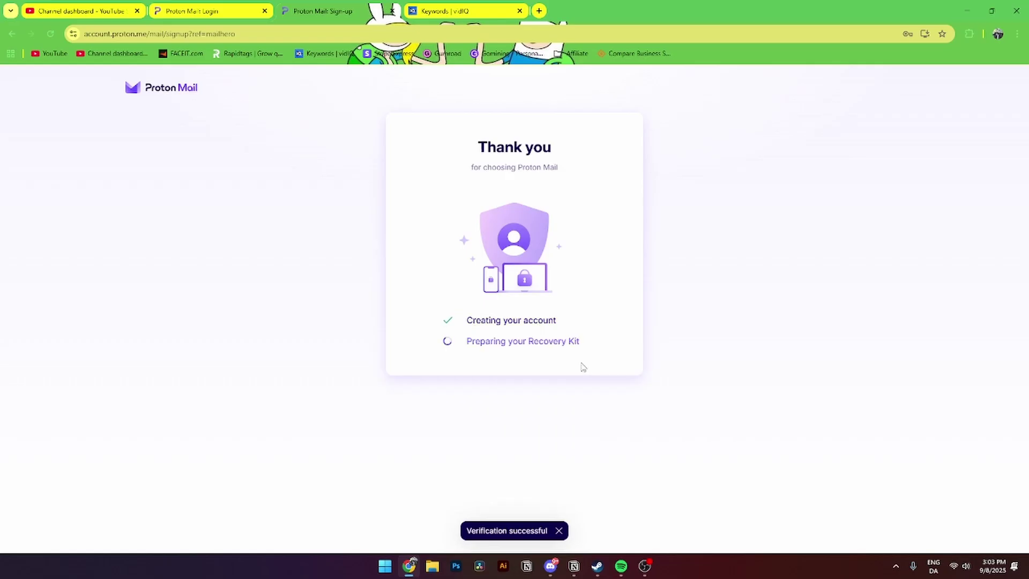
Step: Acknowledge the recovery phrase warning and accept the default display name
drag(513, 342, 580, 348)
click(601, 357)
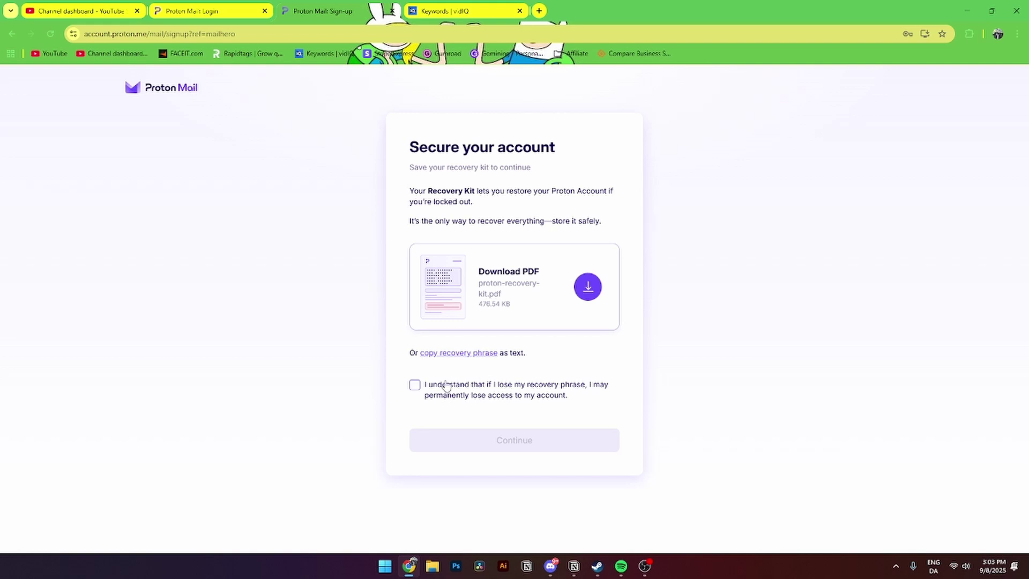
click(415, 384)
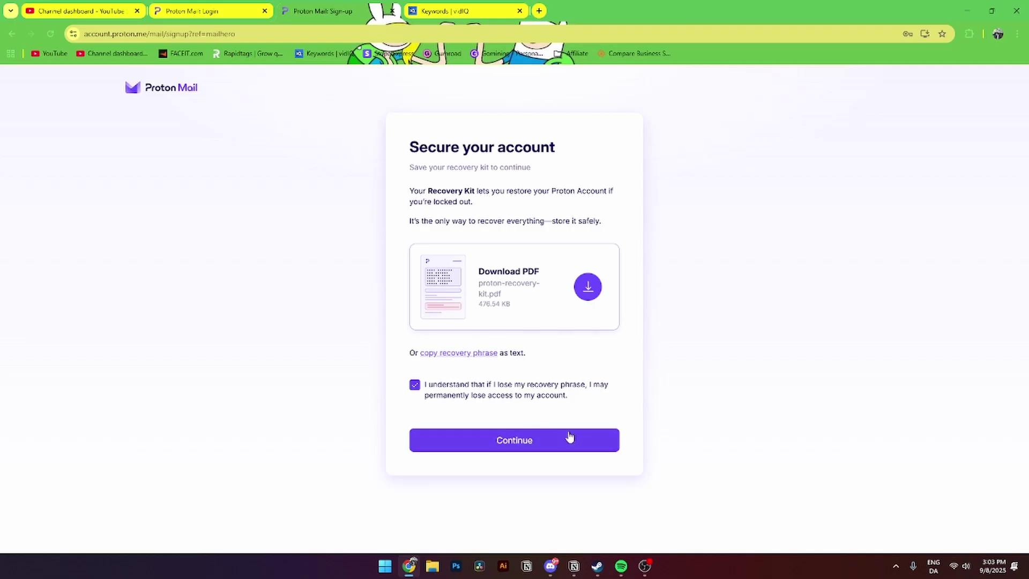
click(526, 445)
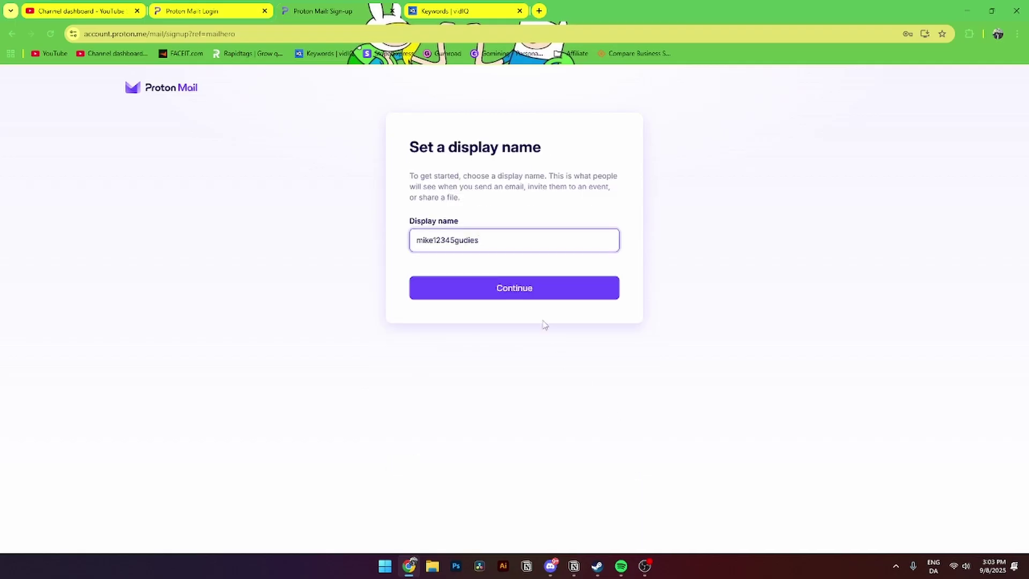
click(514, 290)
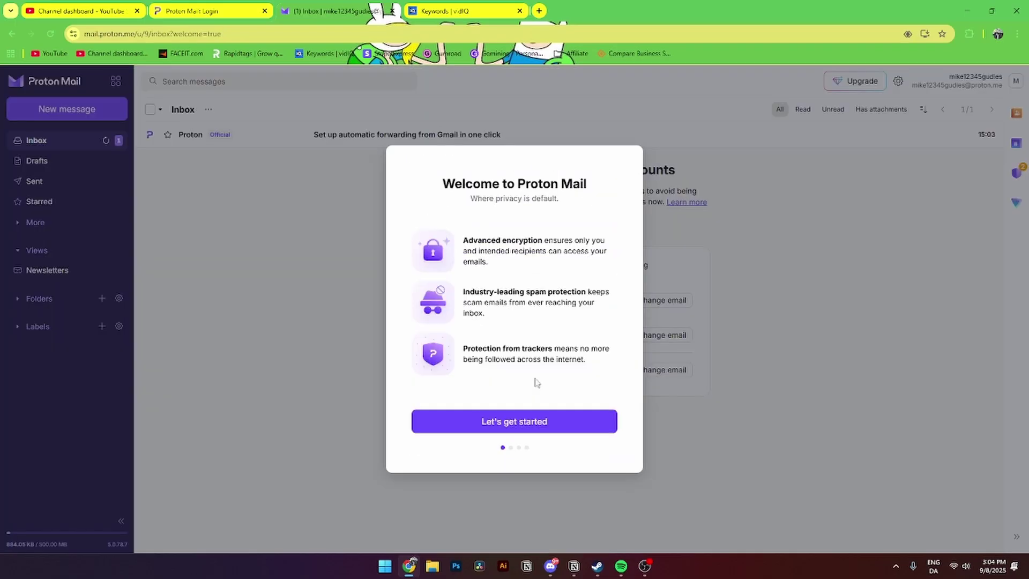
Step: Go through the welcome tips, keep the default Proton theme, and show the Proton apps list
click(502, 426)
click(545, 426)
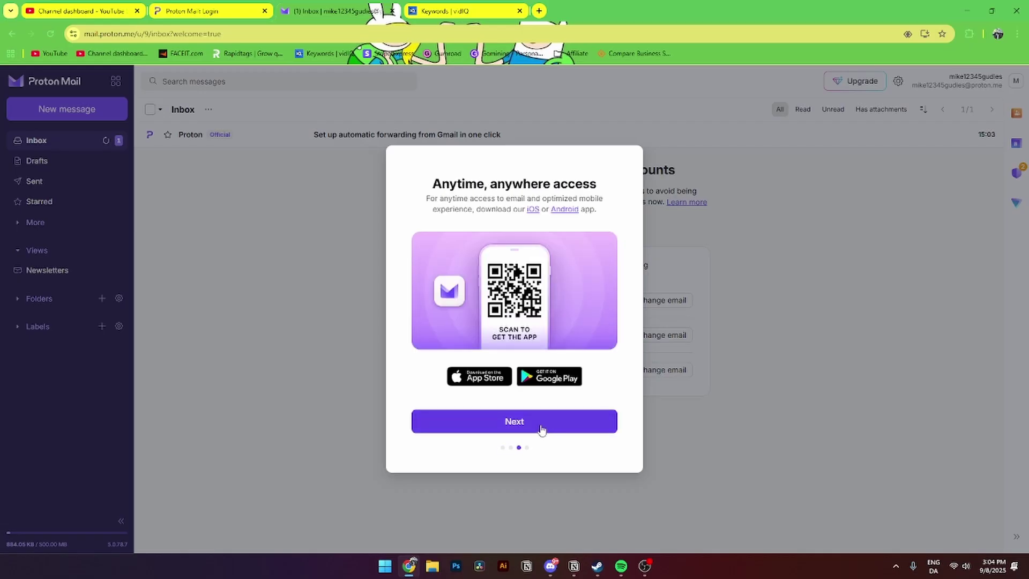
click(526, 427)
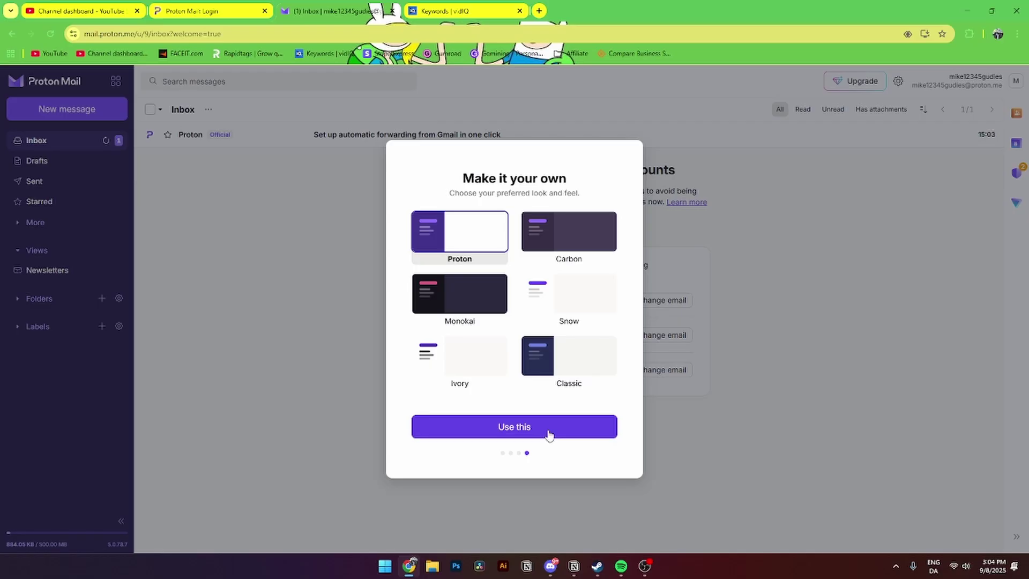
click(546, 437)
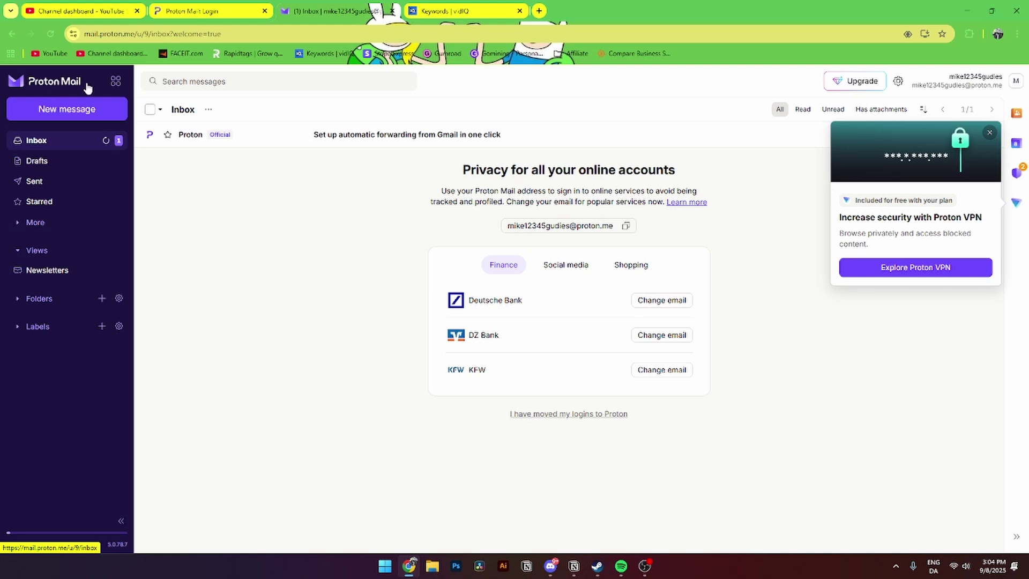
click(116, 83)
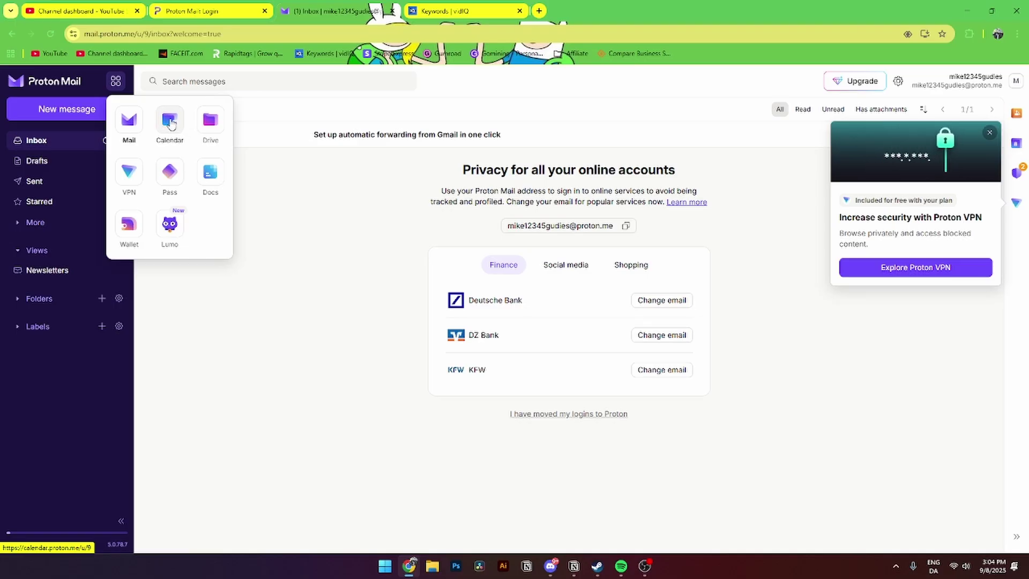
Step: Open Proton Calendar and browse the mini-calendar back to the week of 8–14 September 2025
click(171, 123)
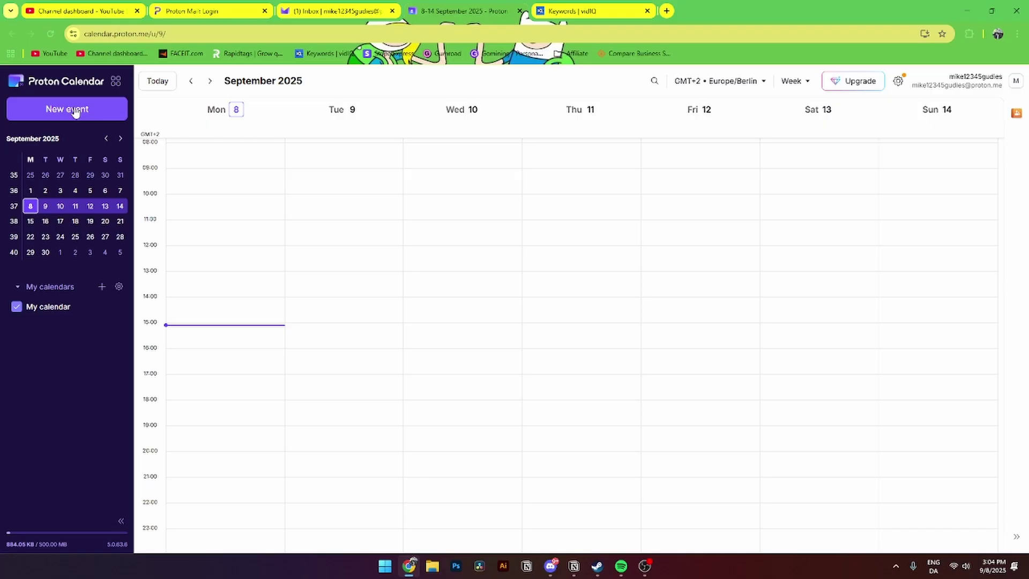
drag(6, 138, 36, 140)
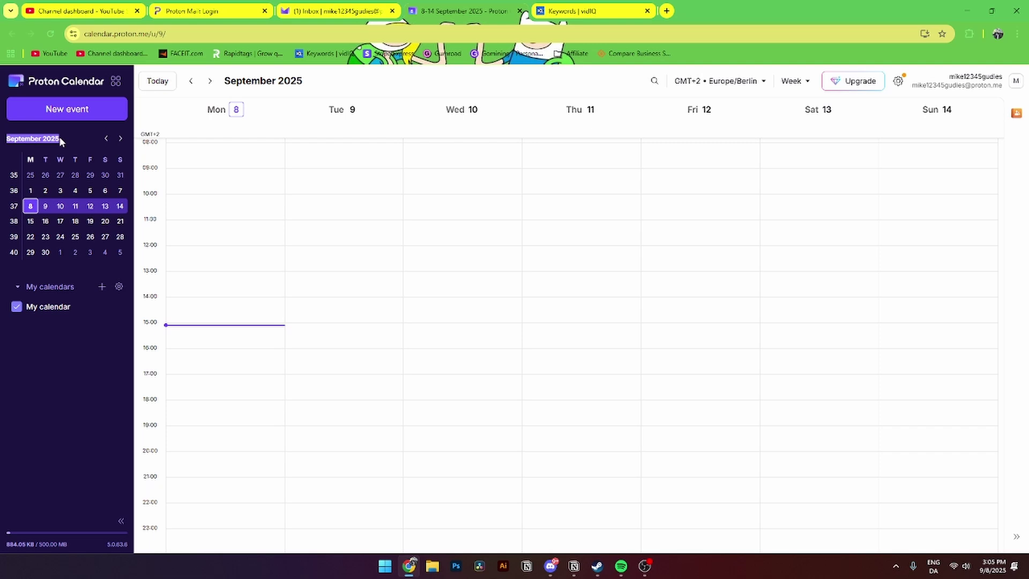
click(122, 140)
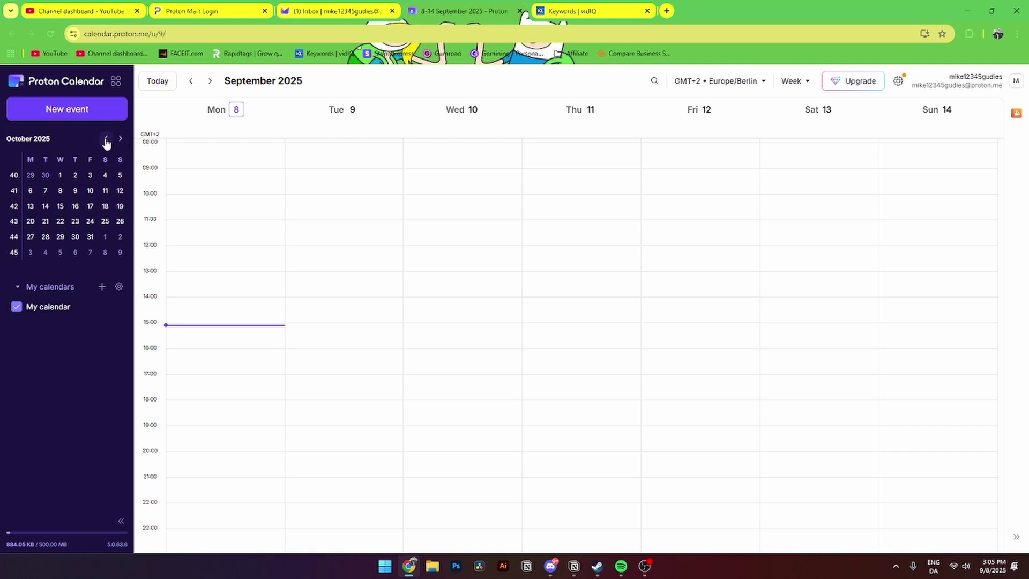
click(107, 140)
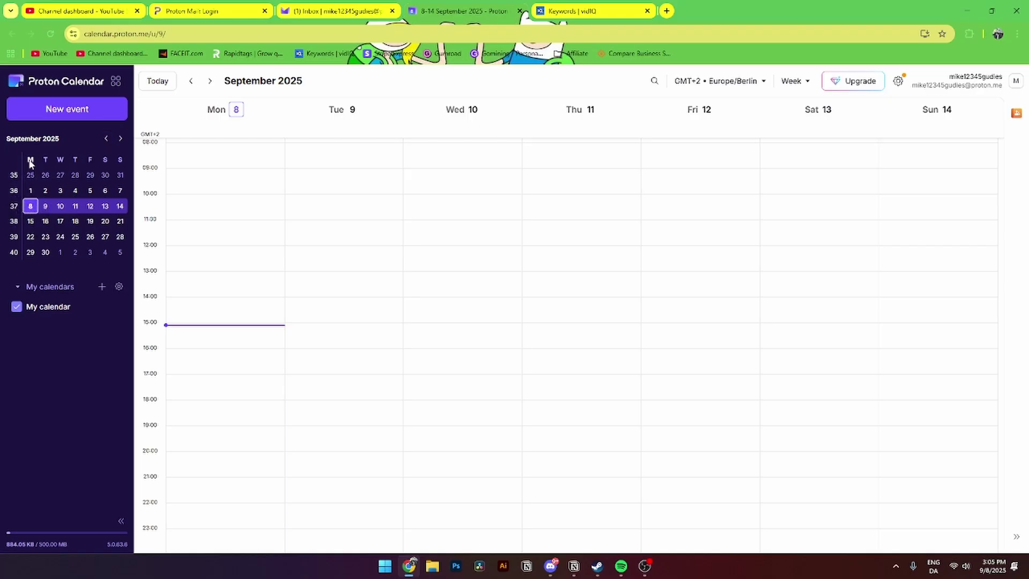
click(89, 192)
click(90, 206)
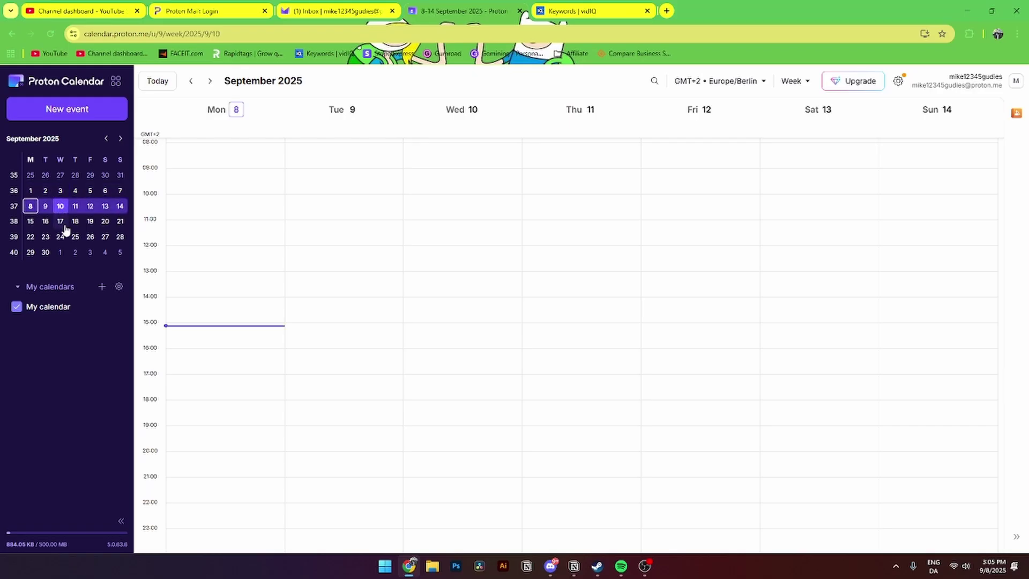
click(75, 221)
key(alt+Left)
Step: Enable event content search via the search setup notice, then close search
click(655, 82)
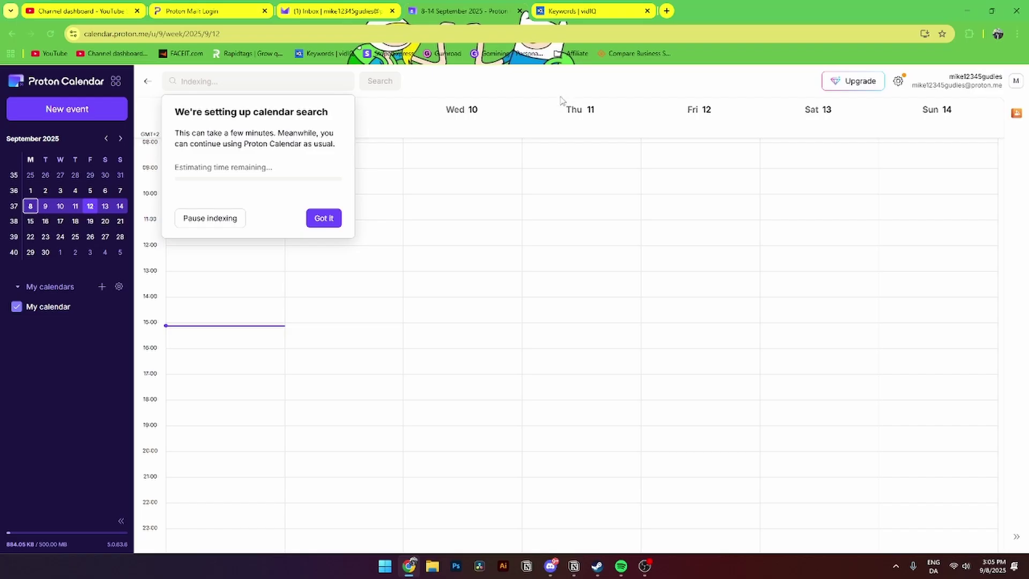
click(306, 215)
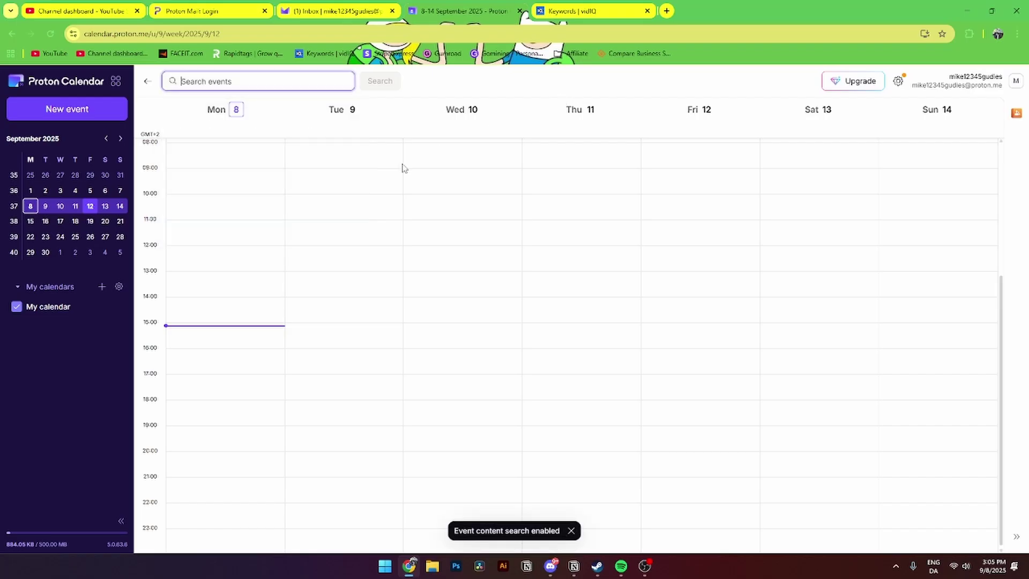
key(Escape)
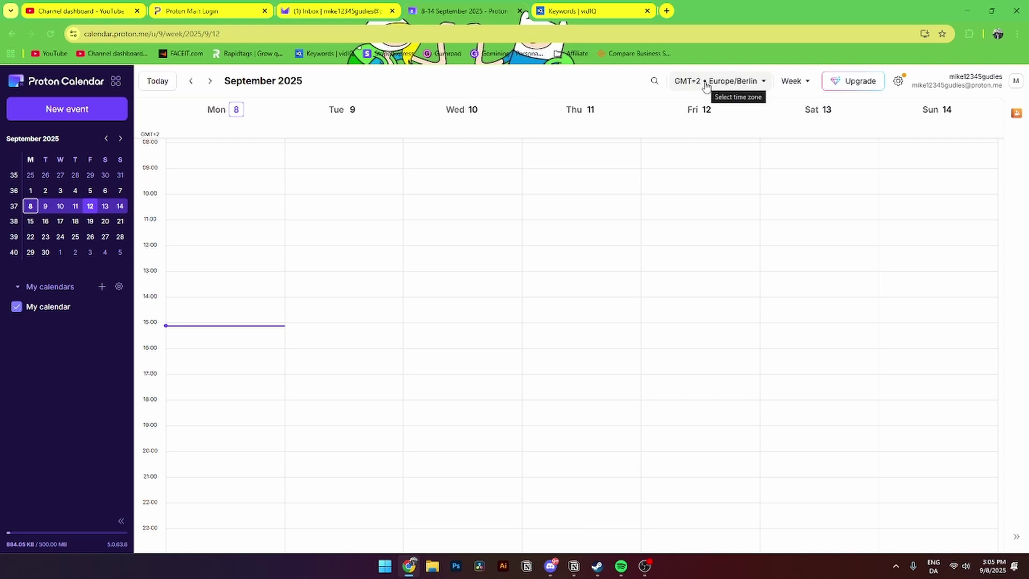
Step: Check the time zone and view dropdowns, keeping Europe/Berlin and Week, then open Settings
click(706, 84)
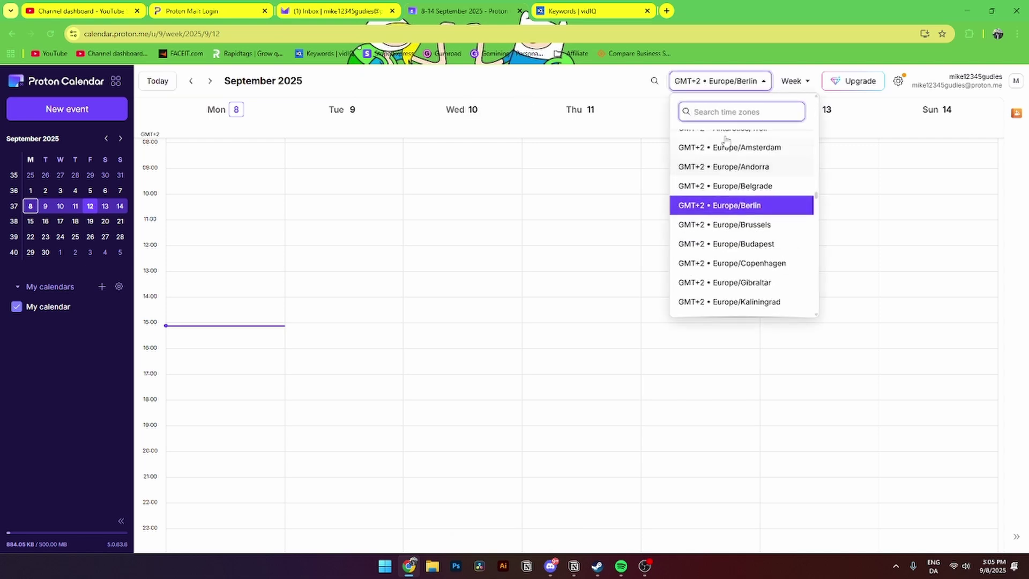
click(718, 83)
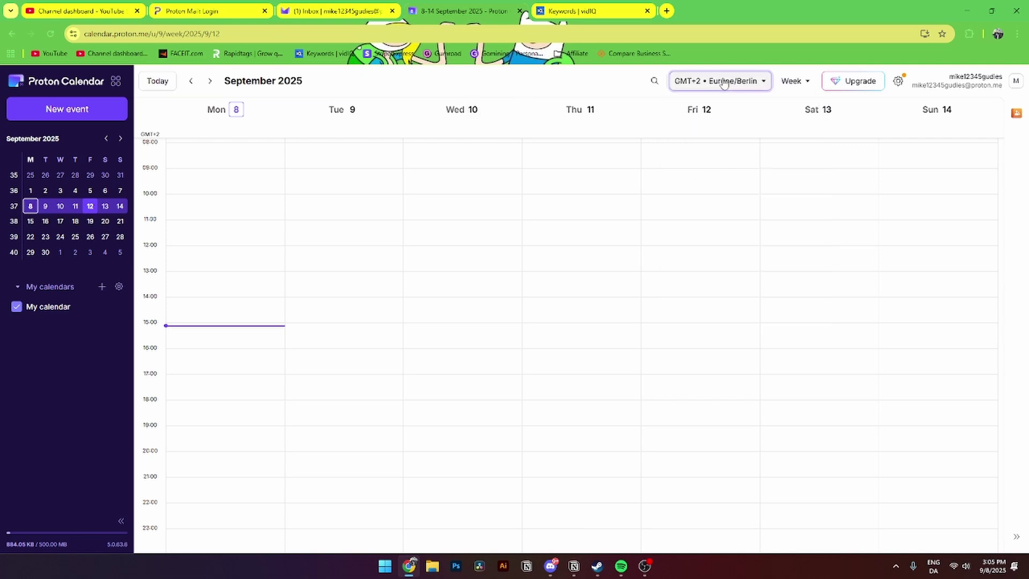
click(797, 85)
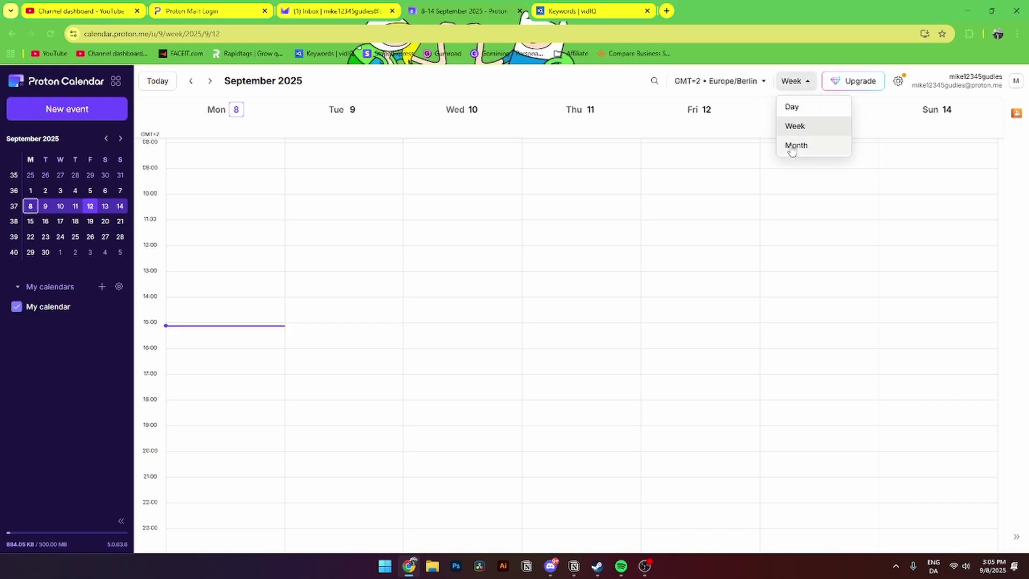
click(894, 131)
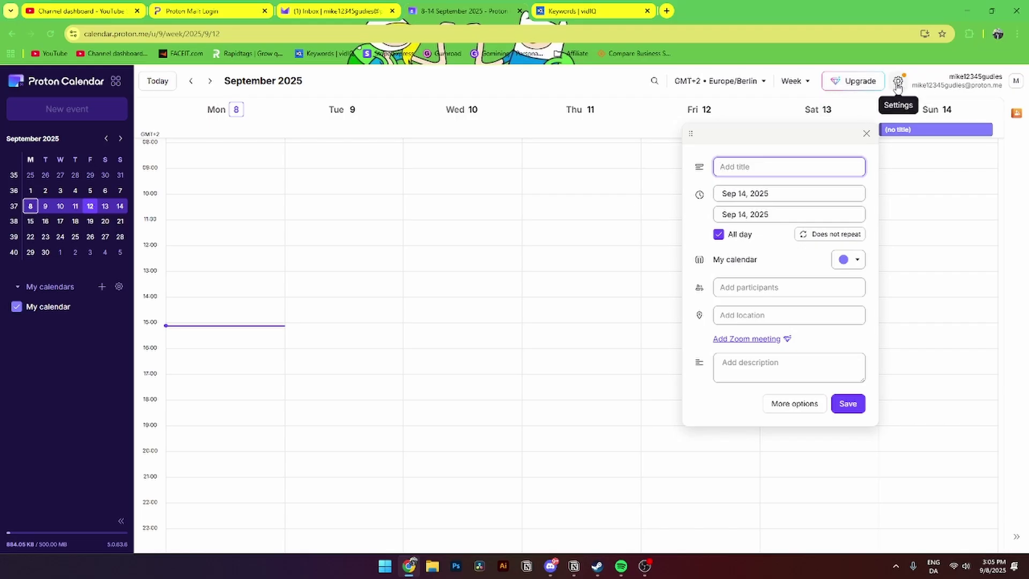
key(Escape)
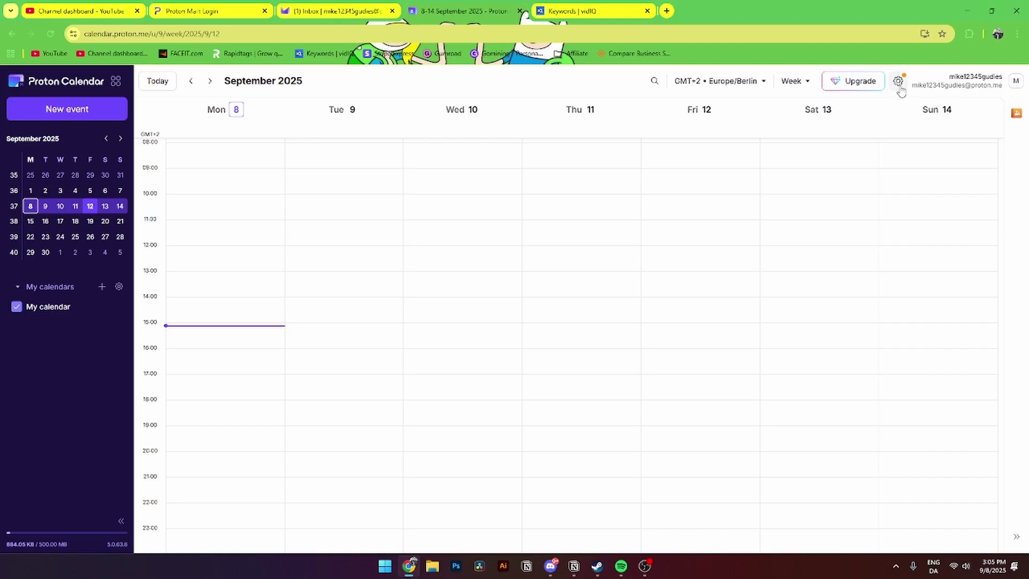
click(900, 85)
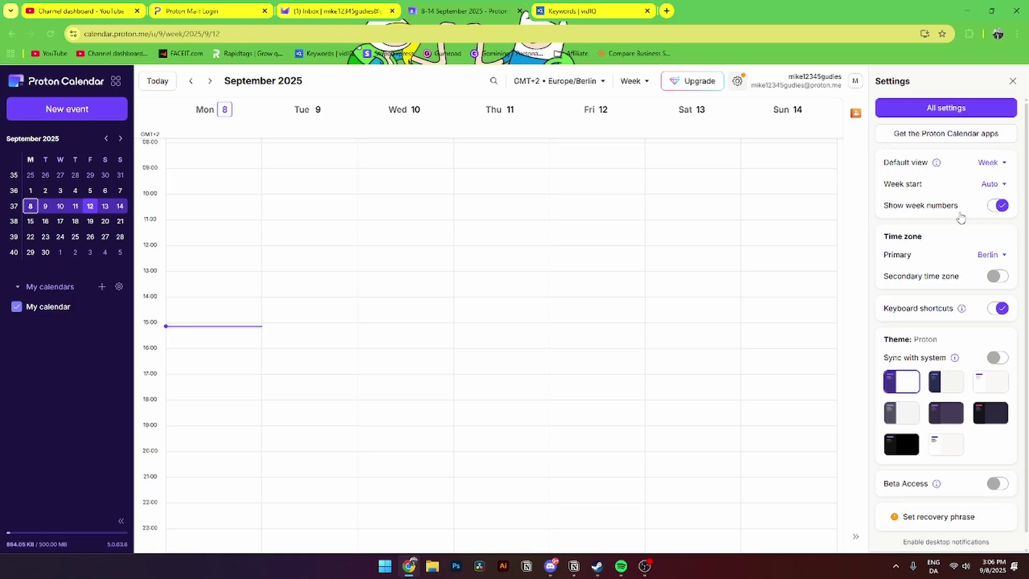
Step: Turn on week numbers, apply the dark Ebony theme, and close Settings
click(999, 209)
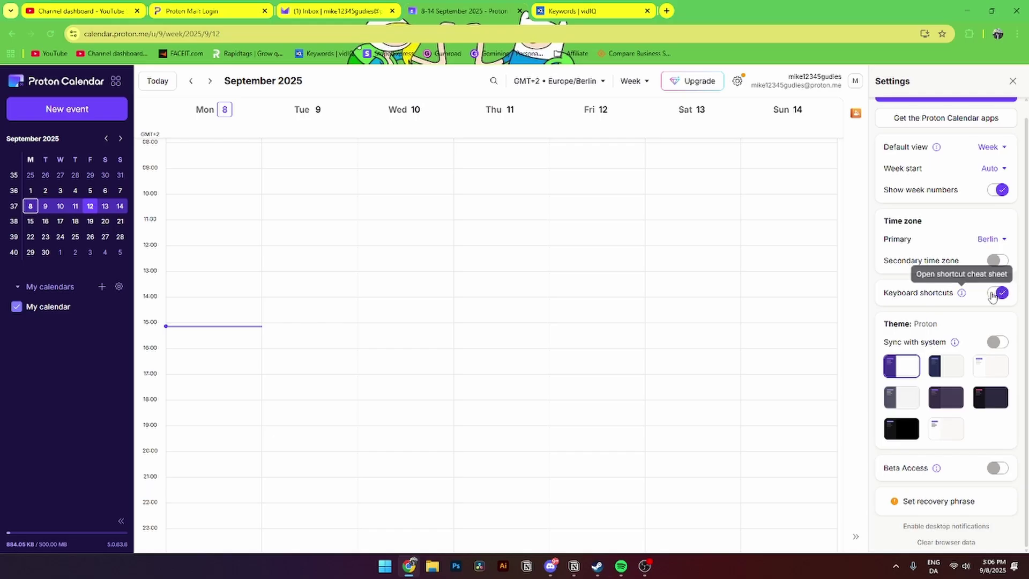
drag(885, 323, 935, 324)
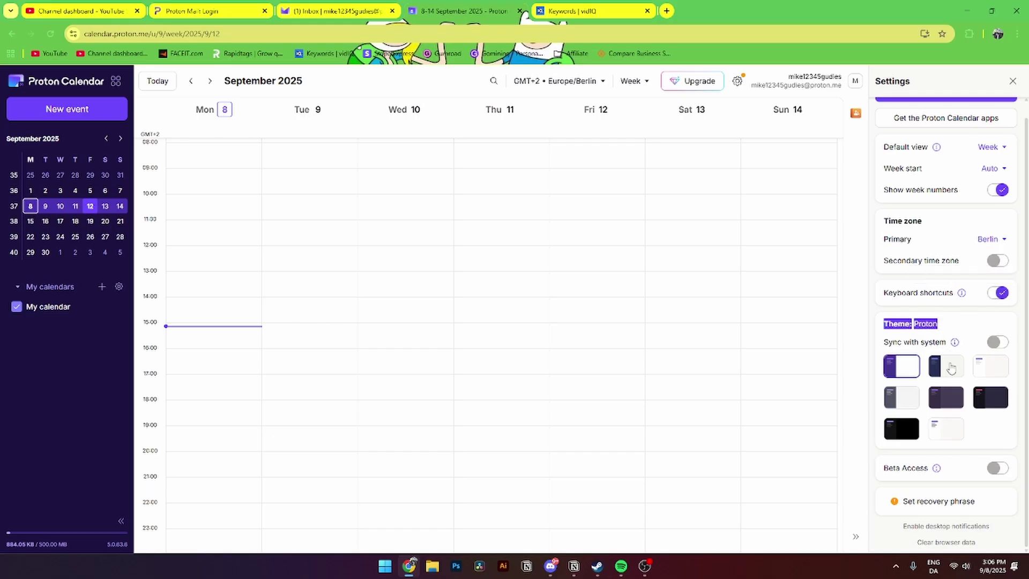
click(918, 428)
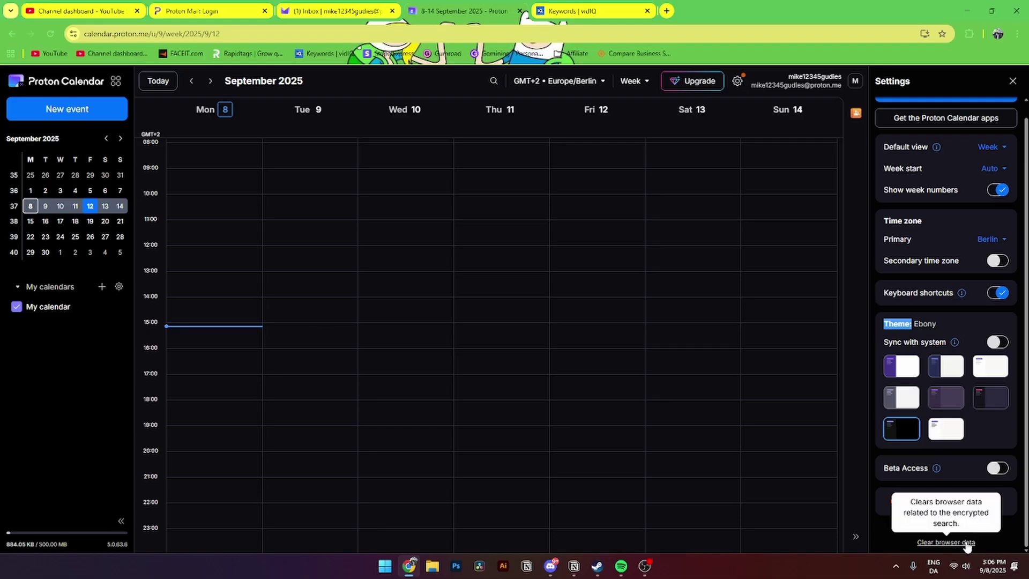
key(Escape)
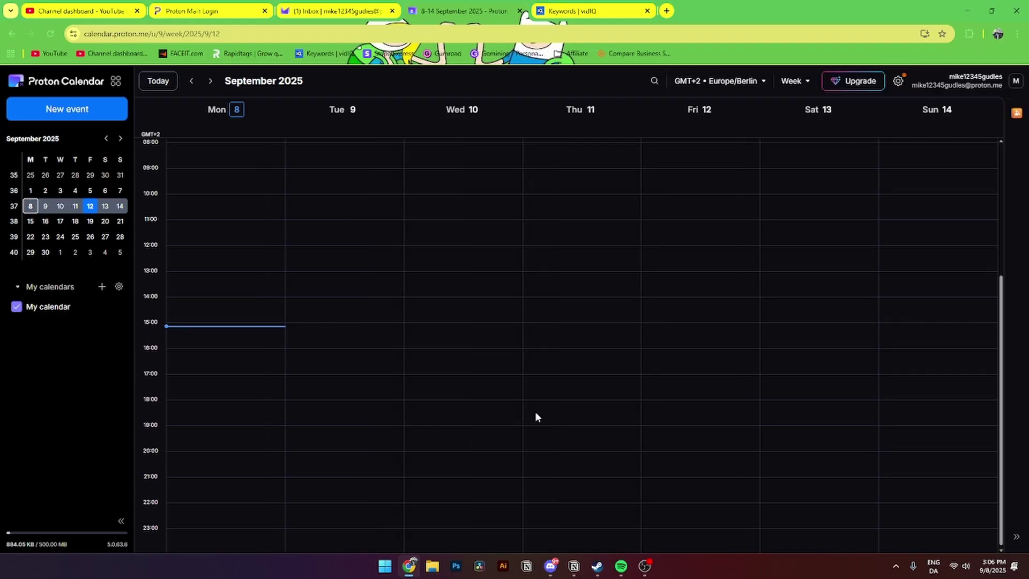
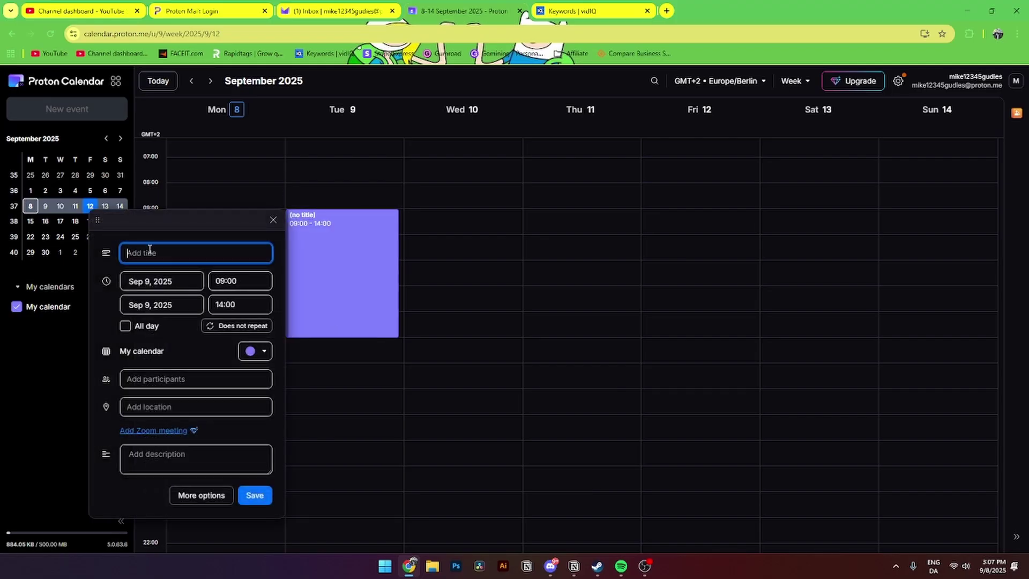
Step: Title the event Test and keep it a timed, non-repeating 09:00–14:00 block
text(Test)
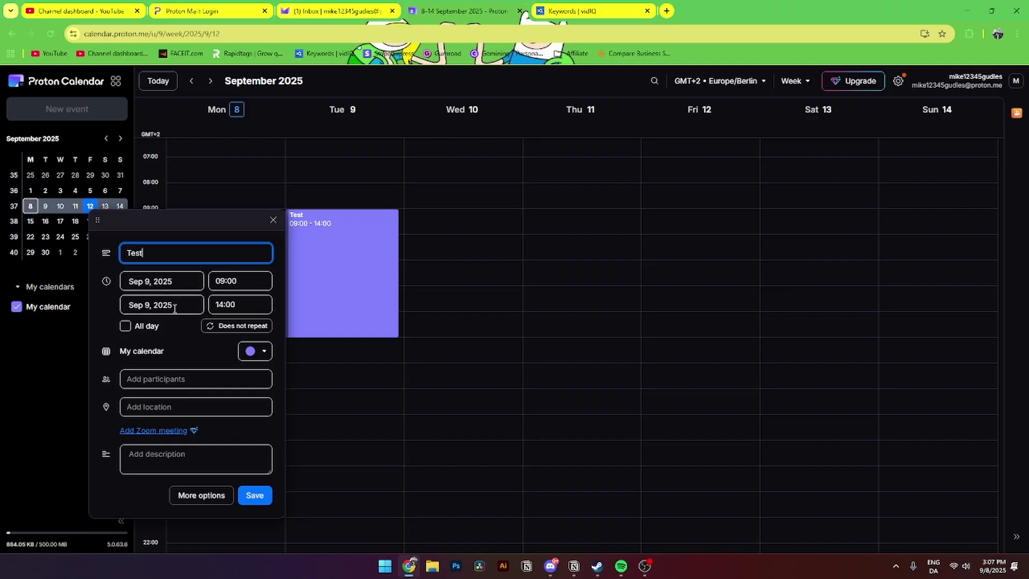
click(125, 327)
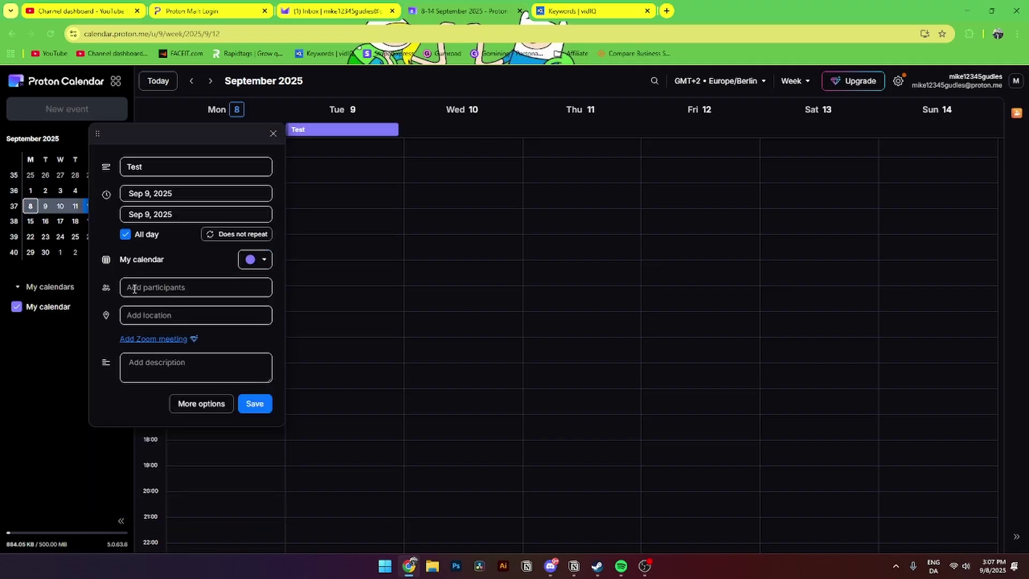
click(126, 236)
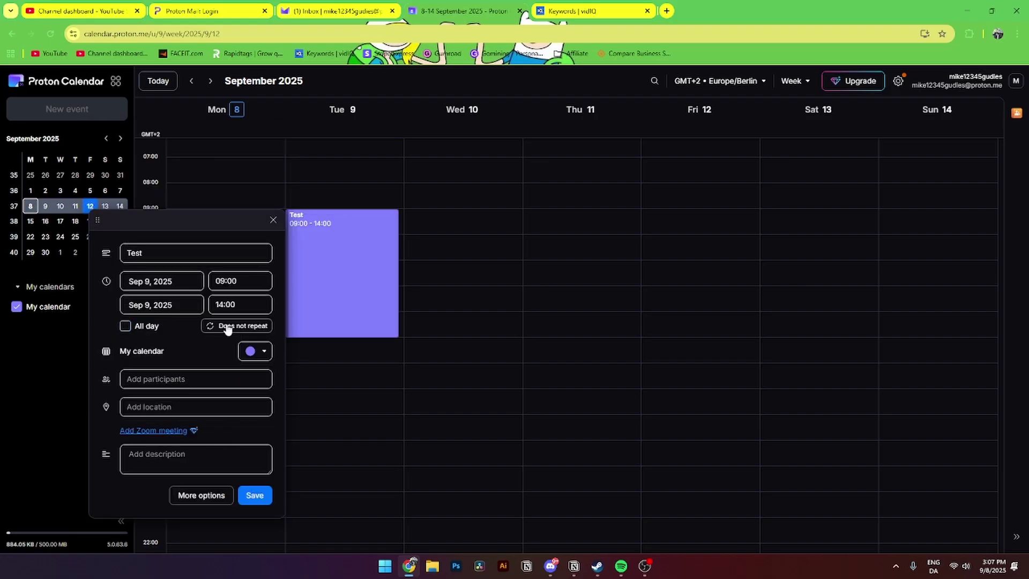
click(241, 328)
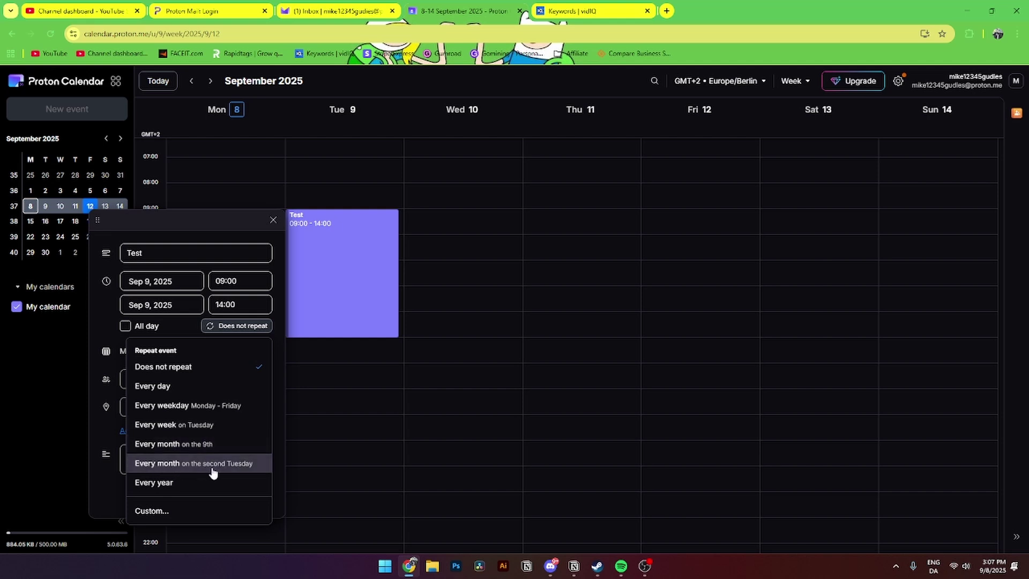
click(160, 333)
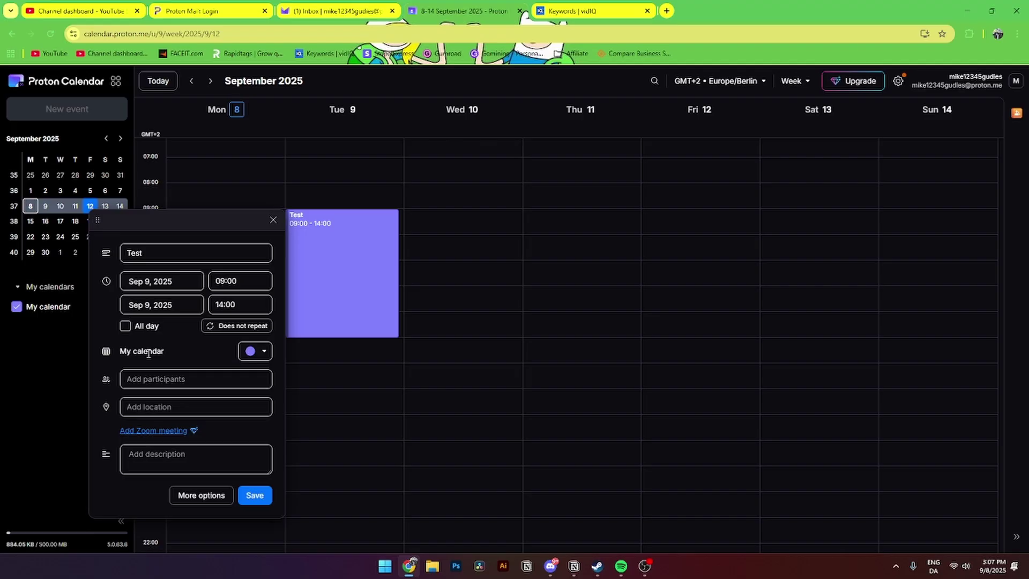
Step: Leave the default colour and save the Test event to My calendar
click(264, 356)
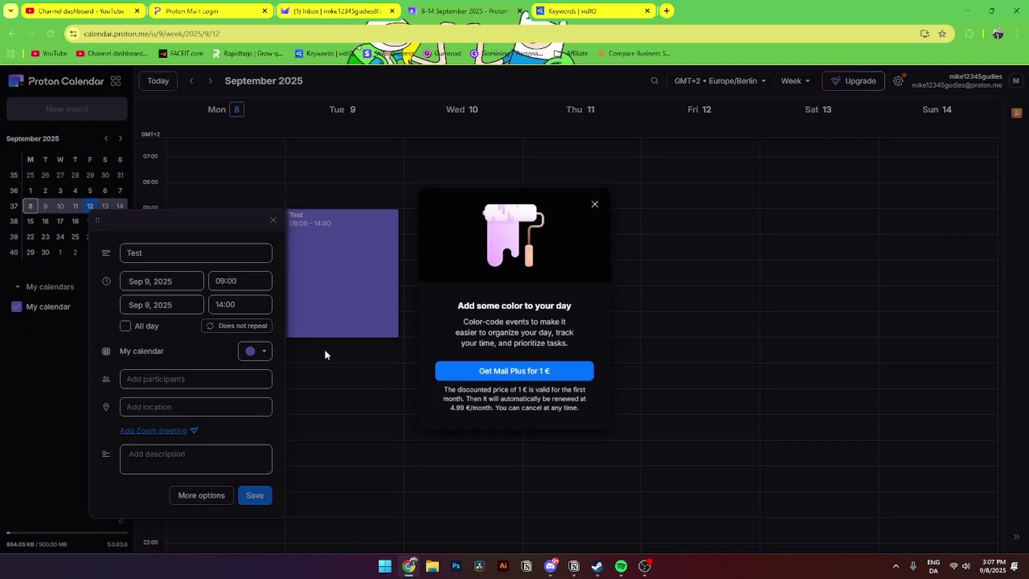
click(260, 345)
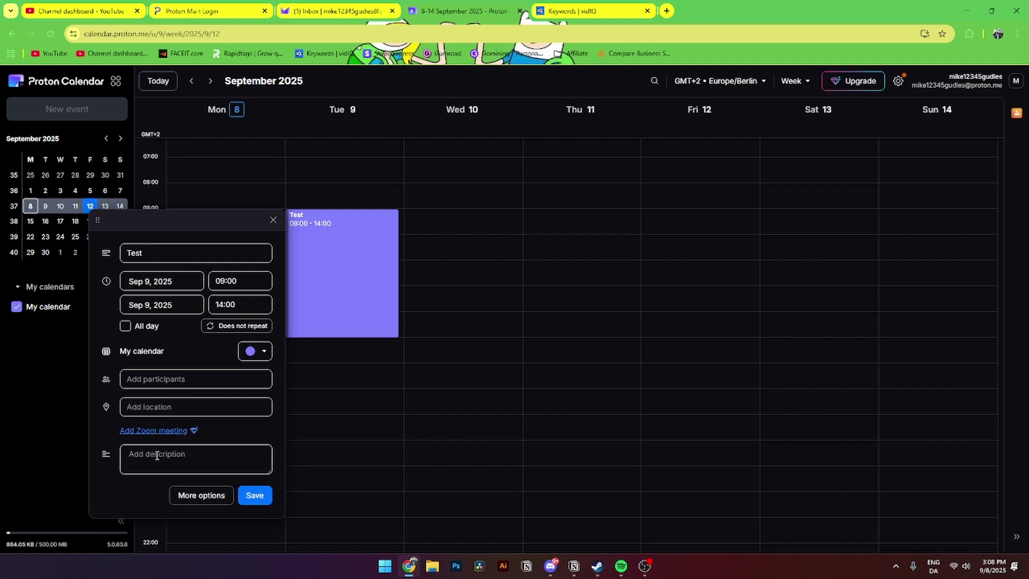
click(258, 493)
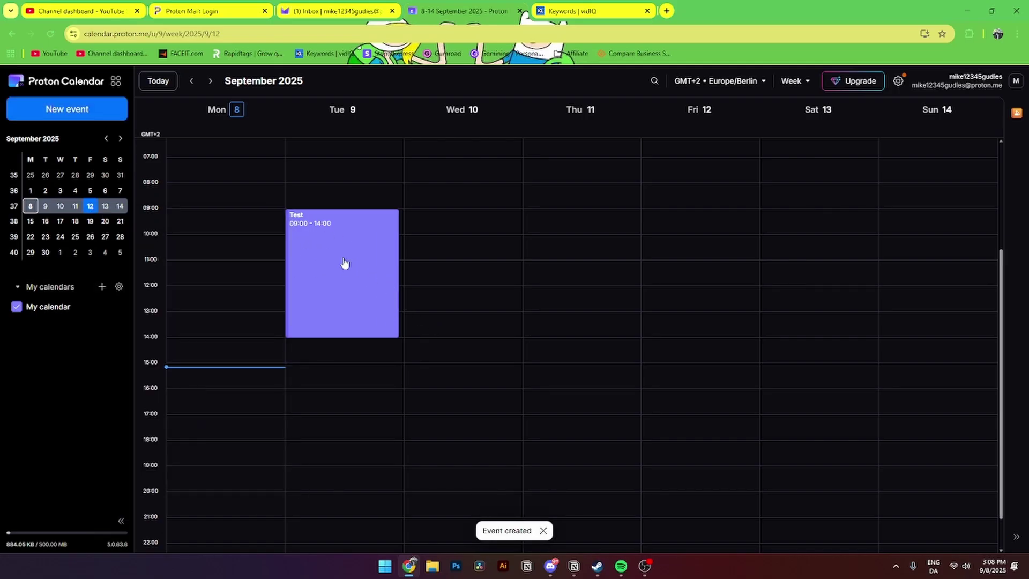
Step: Delete the Test event on Tuesday, September 9, confirming the deletion
right_click(324, 250)
click(323, 253)
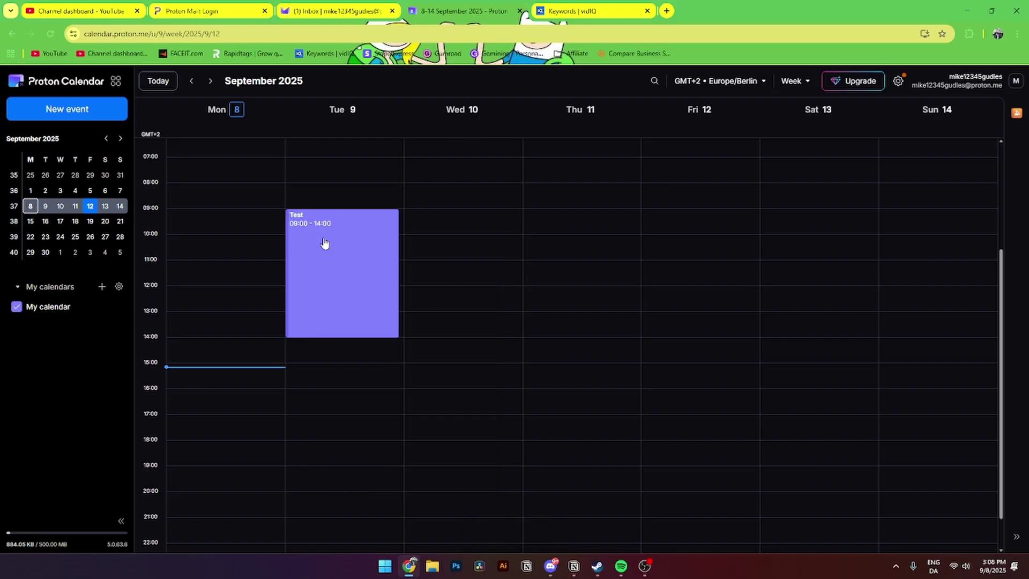
click(324, 253)
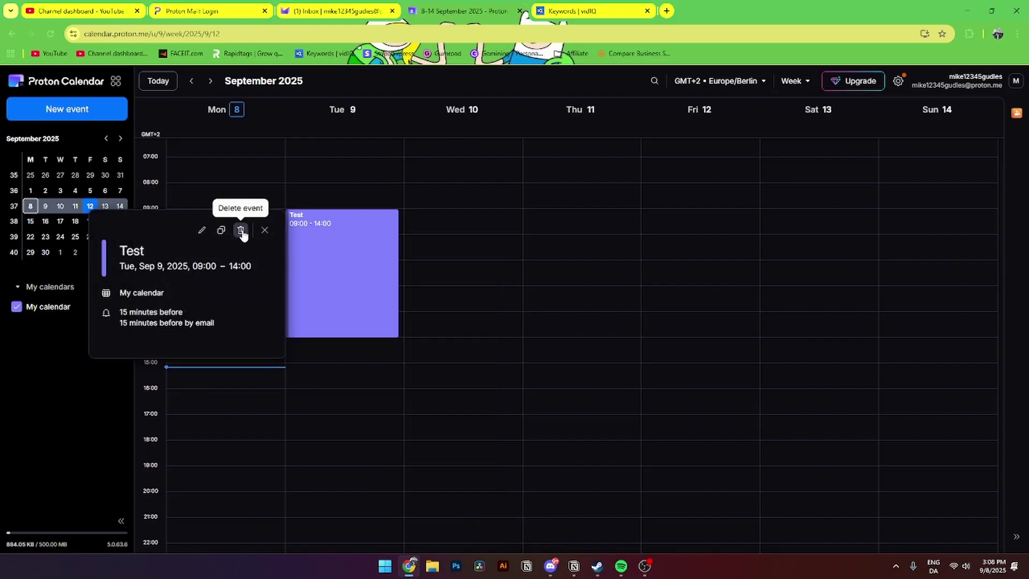
click(241, 230)
click(513, 317)
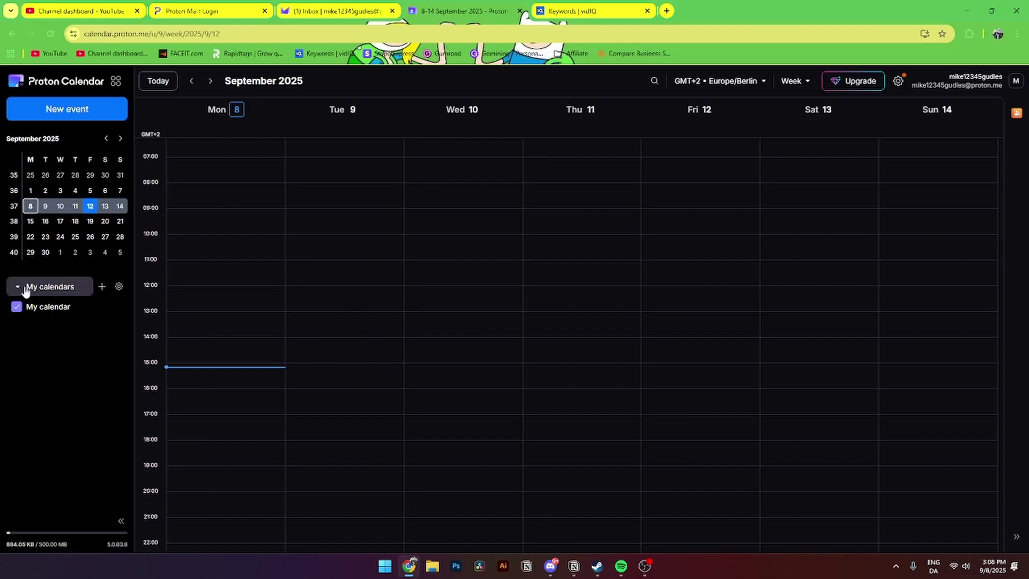
Step: Start a new calendar named Test and give it the Cerise colour
click(101, 289)
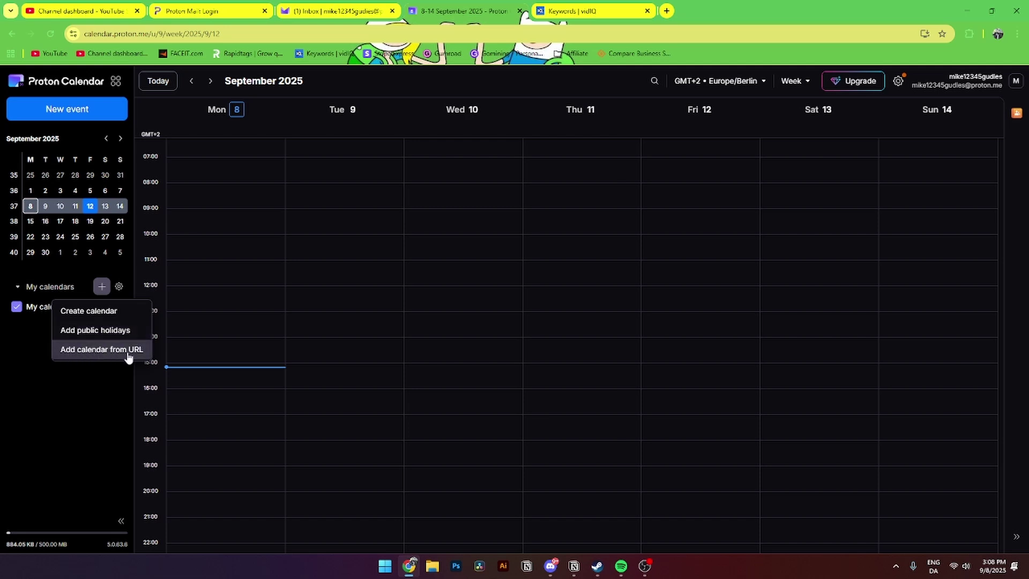
click(92, 313)
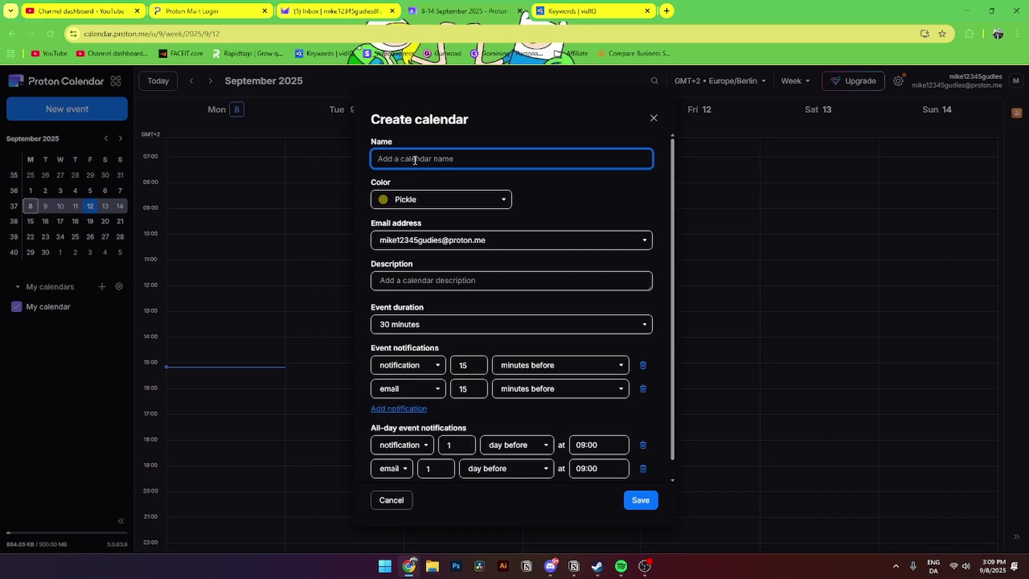
text(Test)
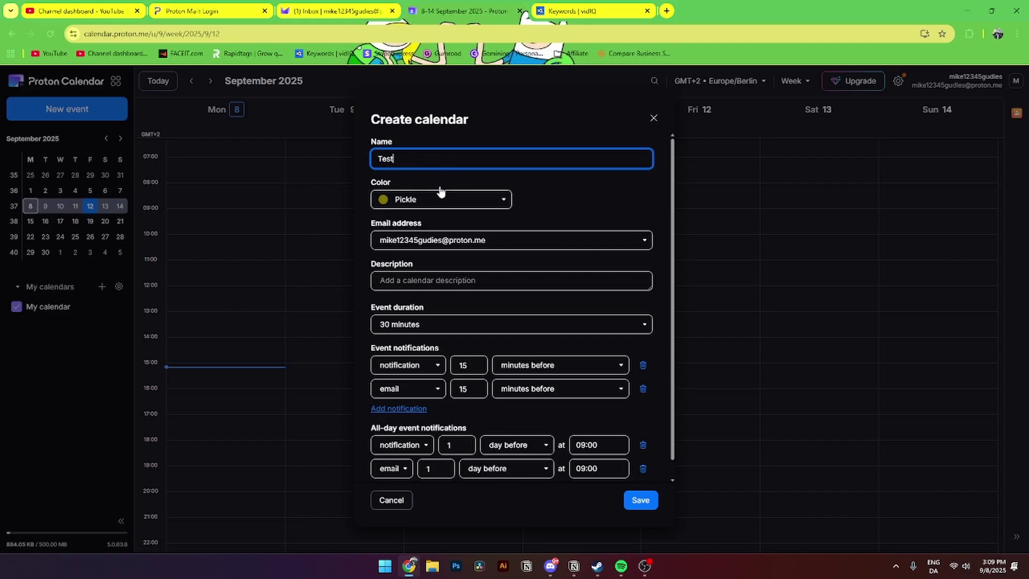
click(438, 197)
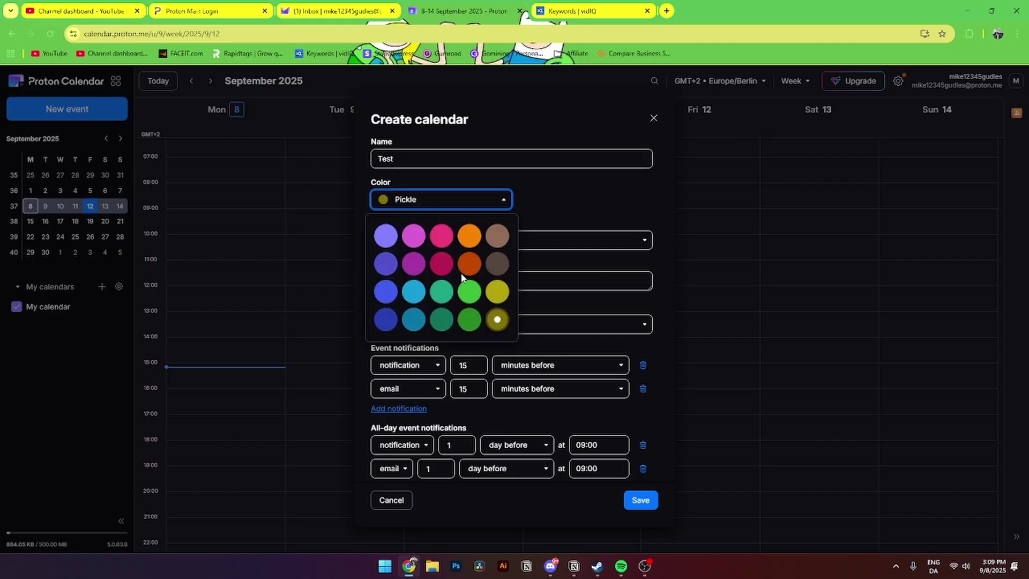
click(442, 265)
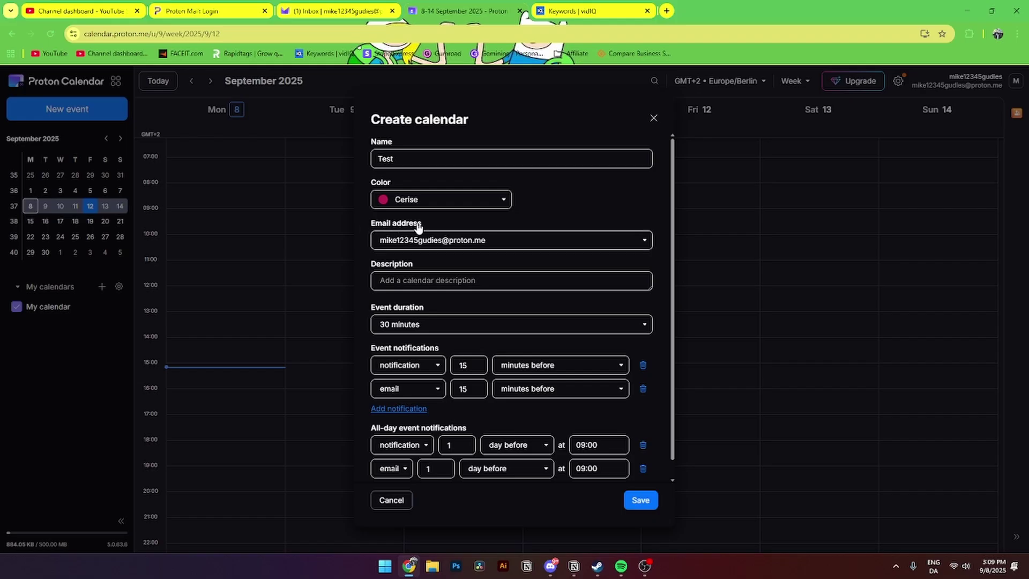
Step: Keep the 15-minute notification and email reminders, dropping the extra one, and save the calendar
click(520, 243)
click(520, 242)
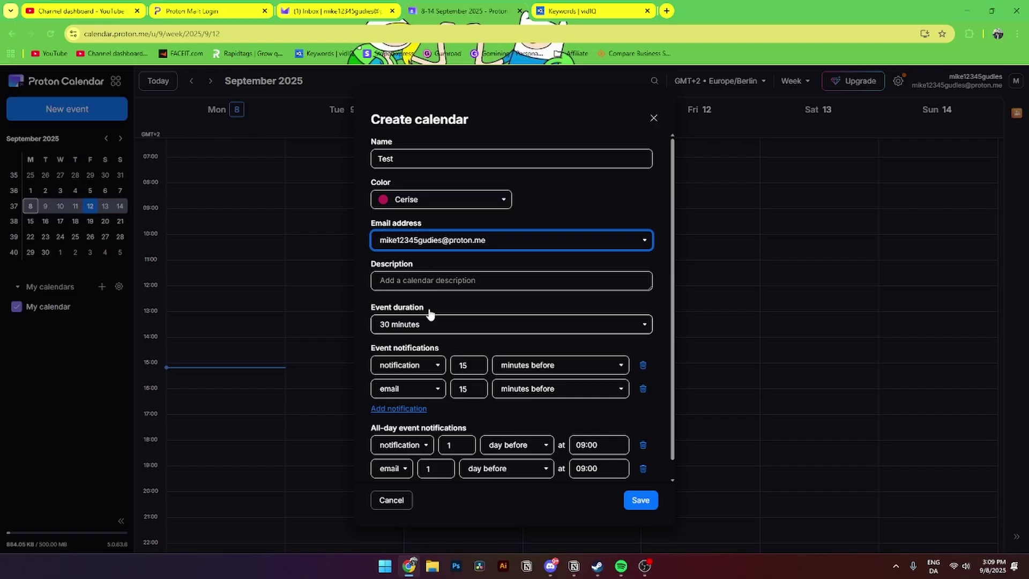
click(416, 366)
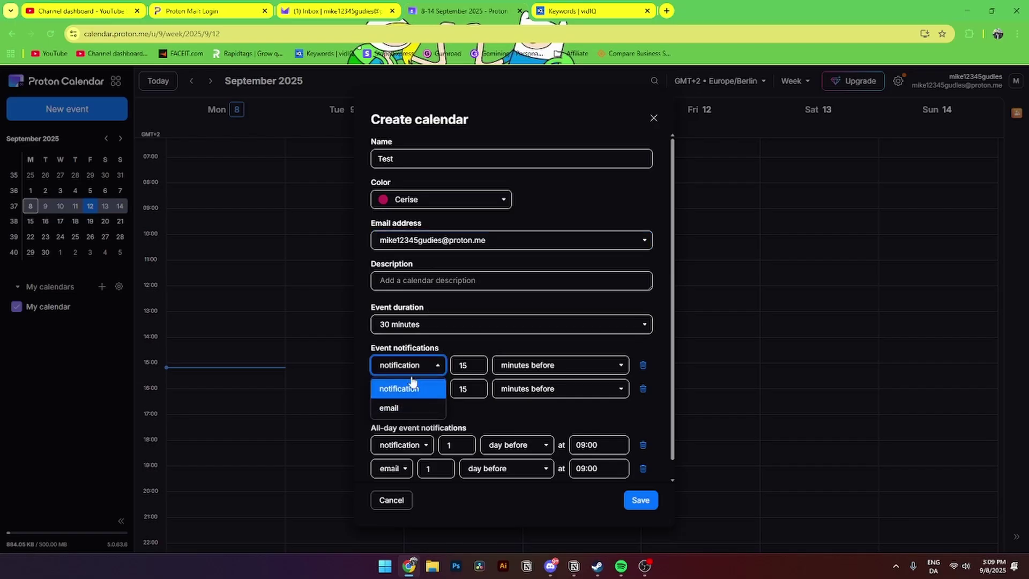
click(410, 365)
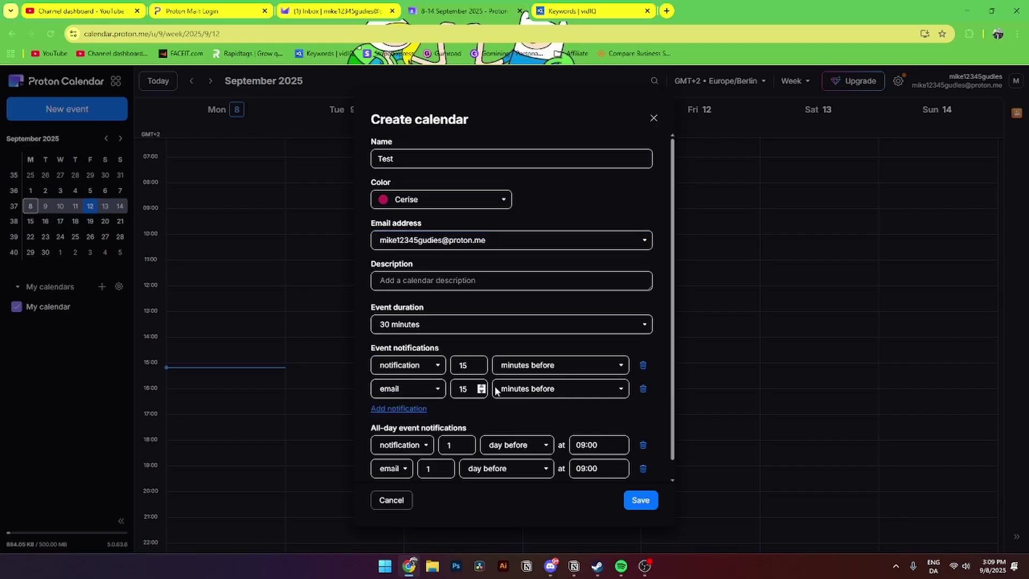
click(523, 369)
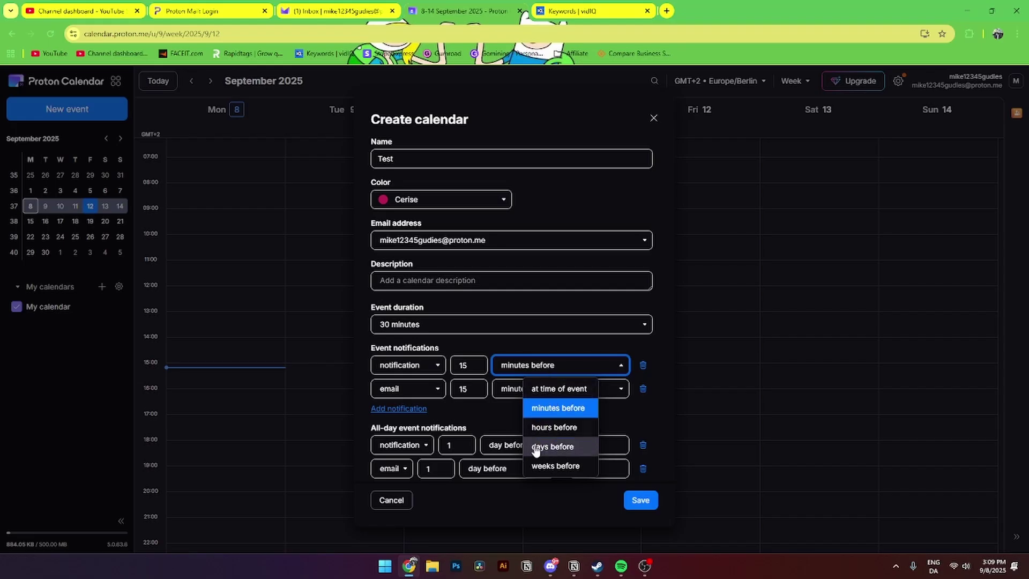
click(478, 413)
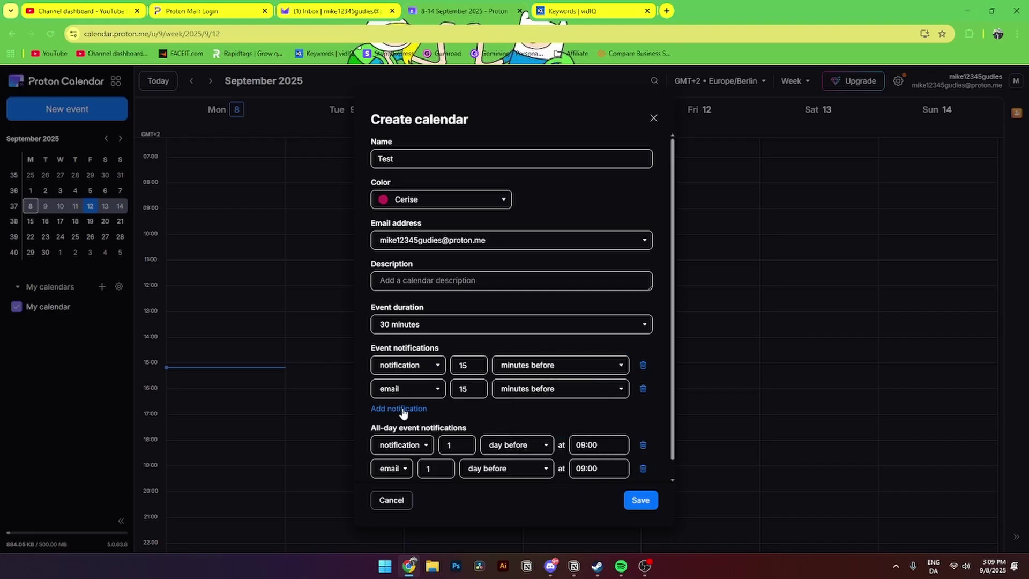
click(403, 412)
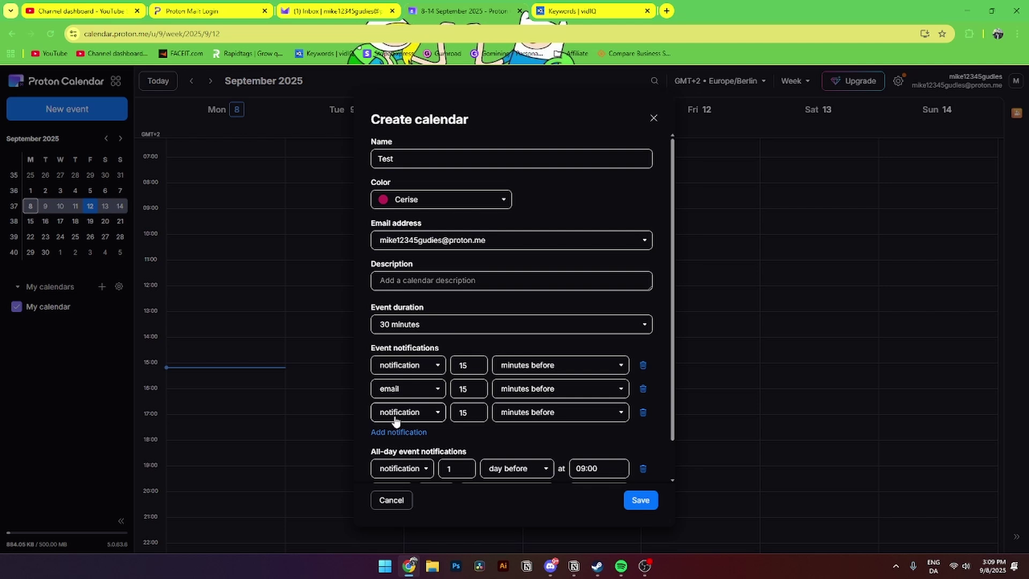
click(642, 413)
scroll(370, 407, down, 1)
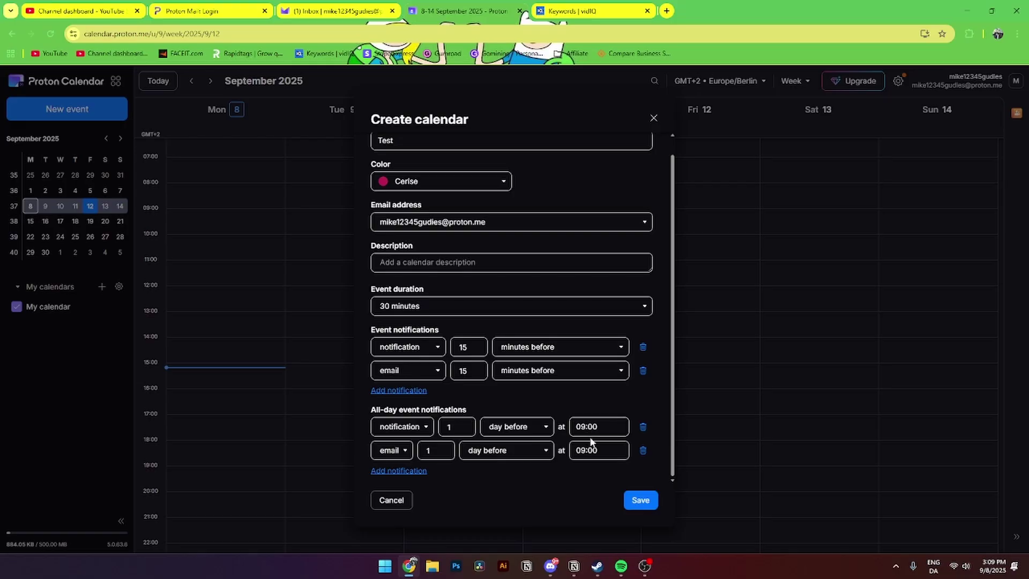
click(641, 501)
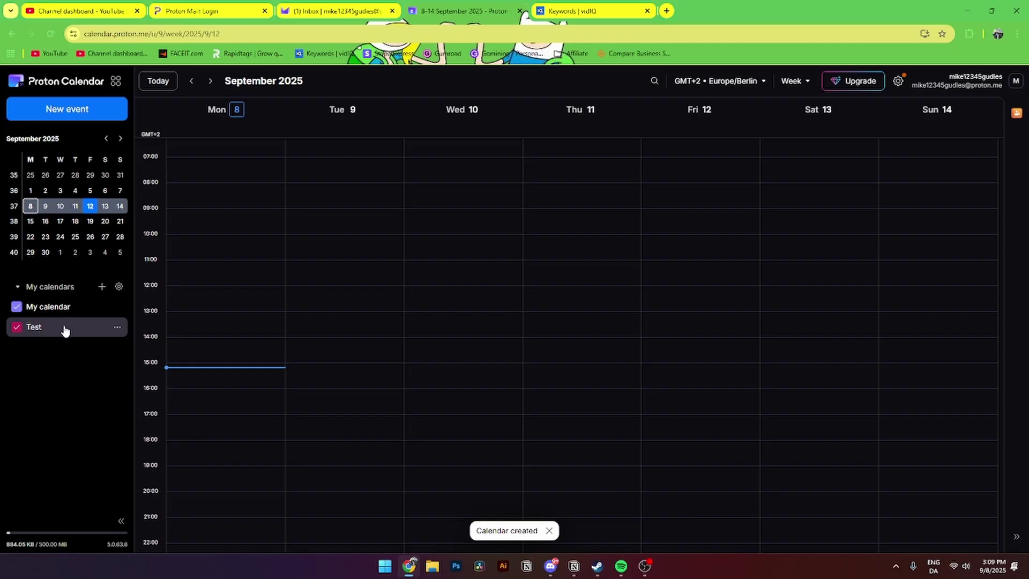
Step: Go from the gear menu's All settings to the Import via Easy Switch page
click(117, 329)
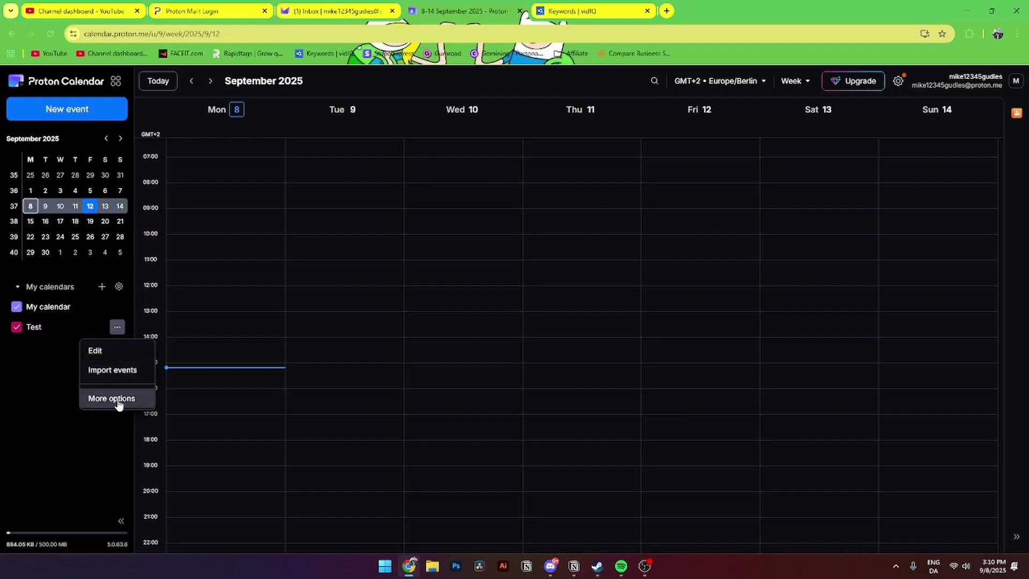
click(62, 407)
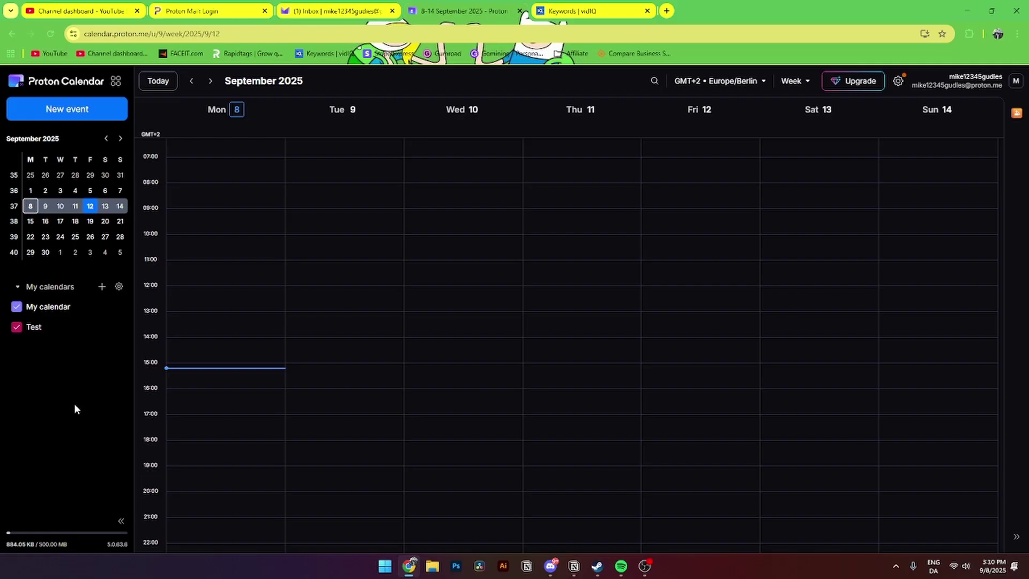
click(899, 83)
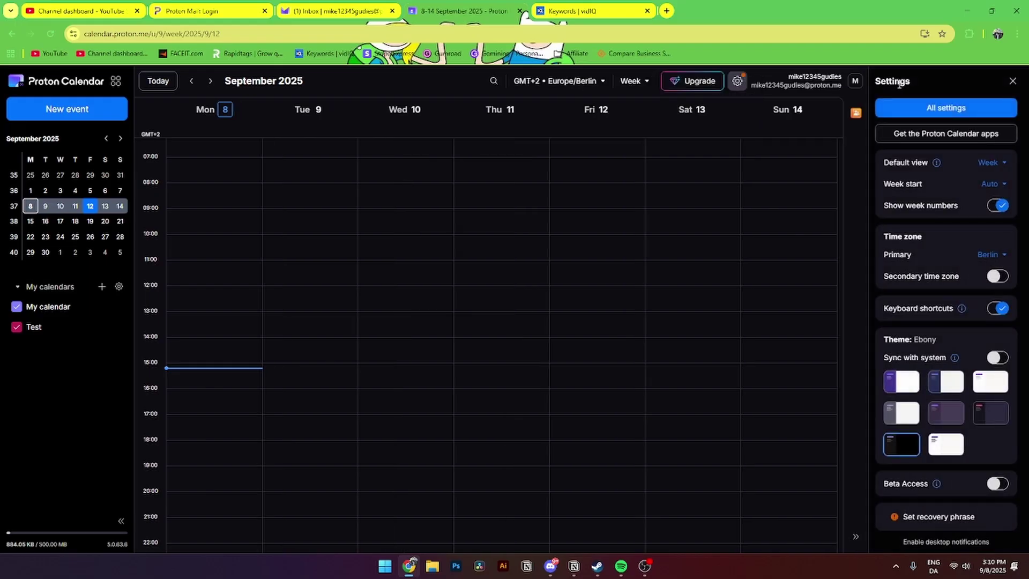
click(939, 107)
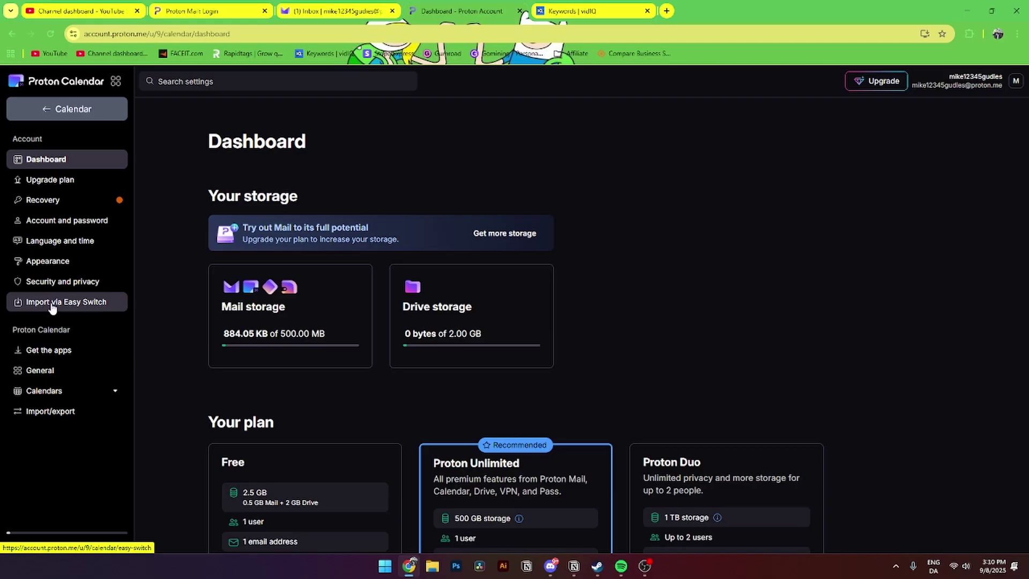
click(78, 307)
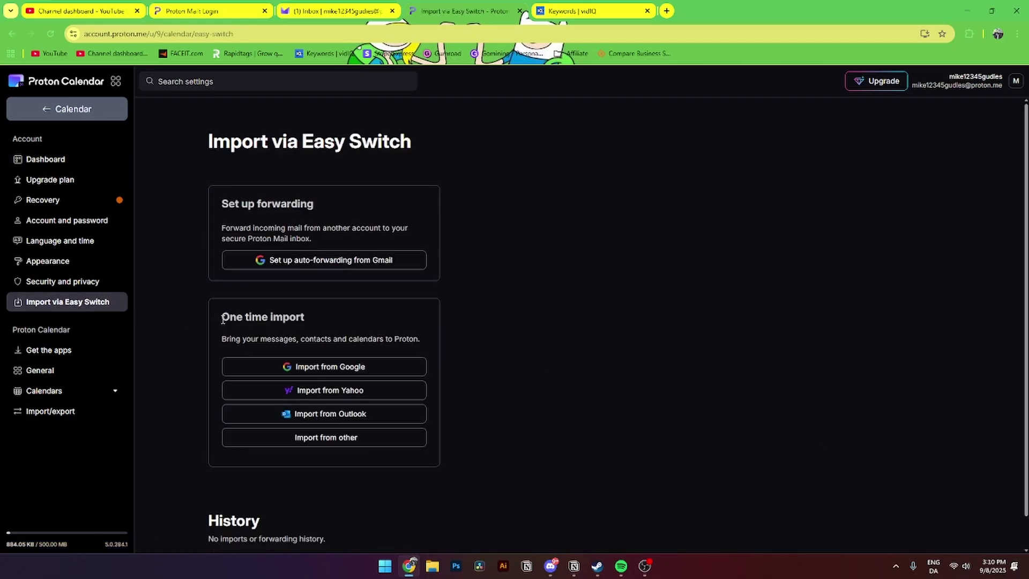
Step: Set up a one-time Google import covering Emails, Contacts and Calendar
drag(222, 320, 308, 322)
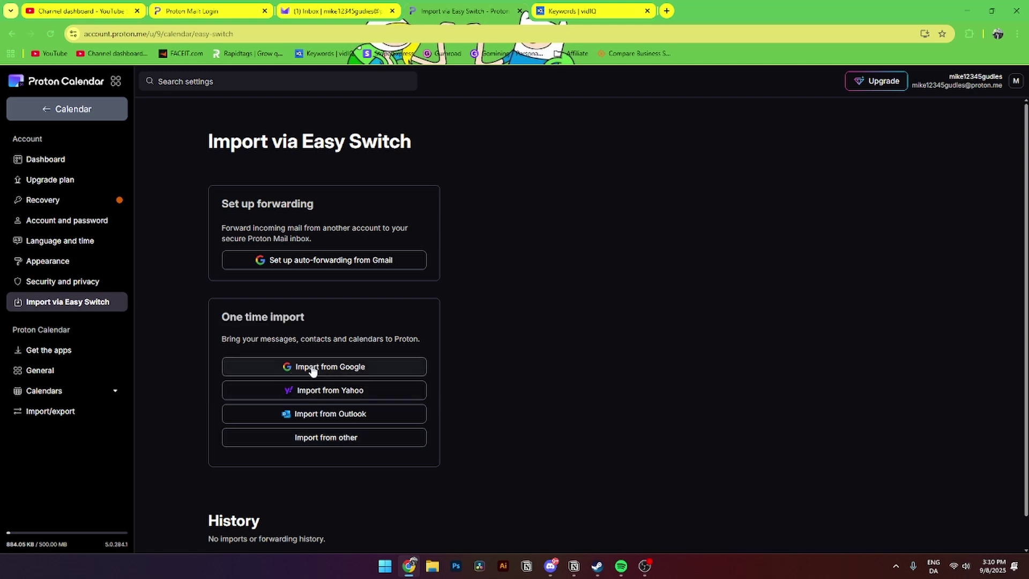
click(358, 373)
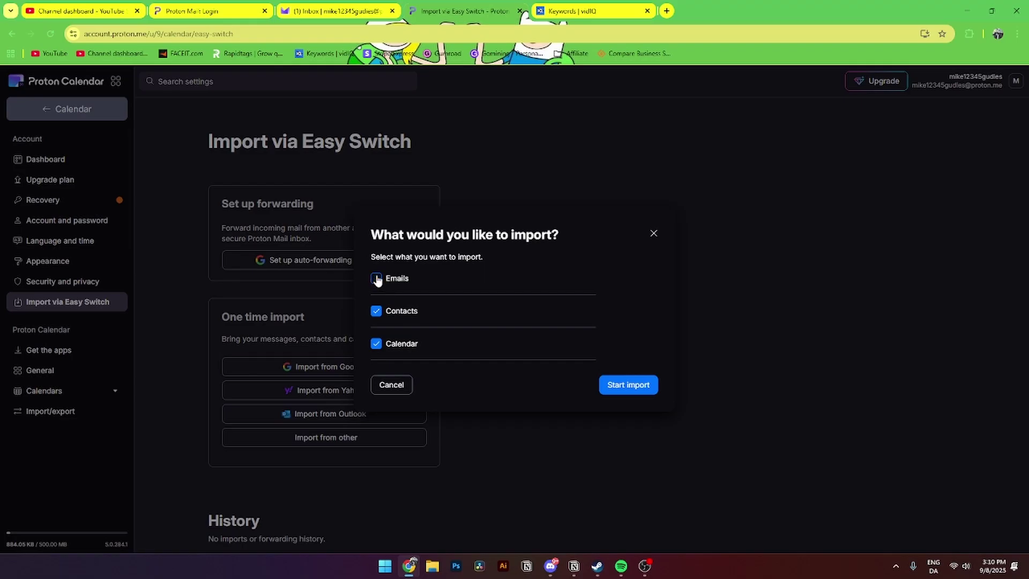
click(376, 279)
click(376, 346)
click(377, 346)
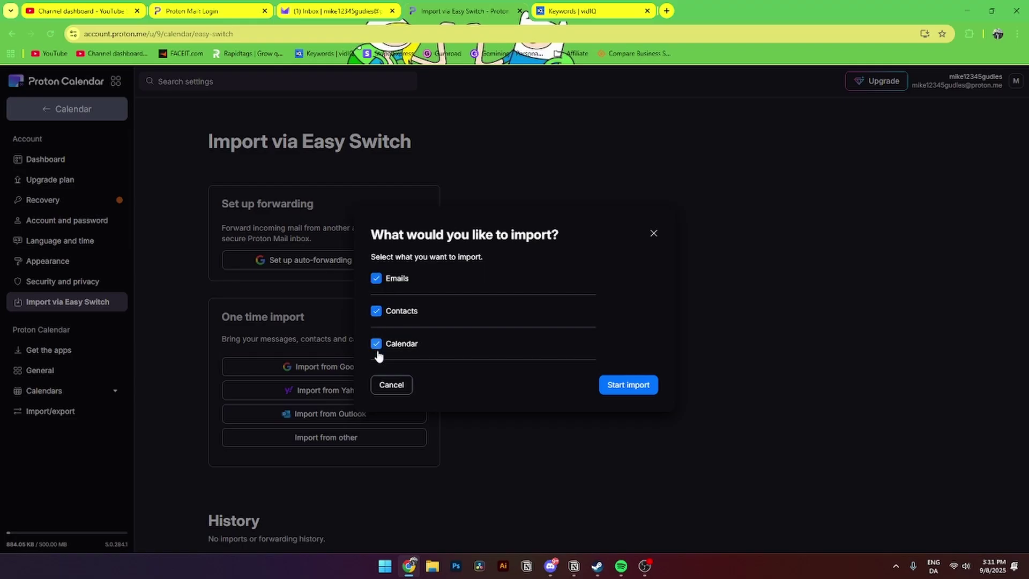
click(634, 387)
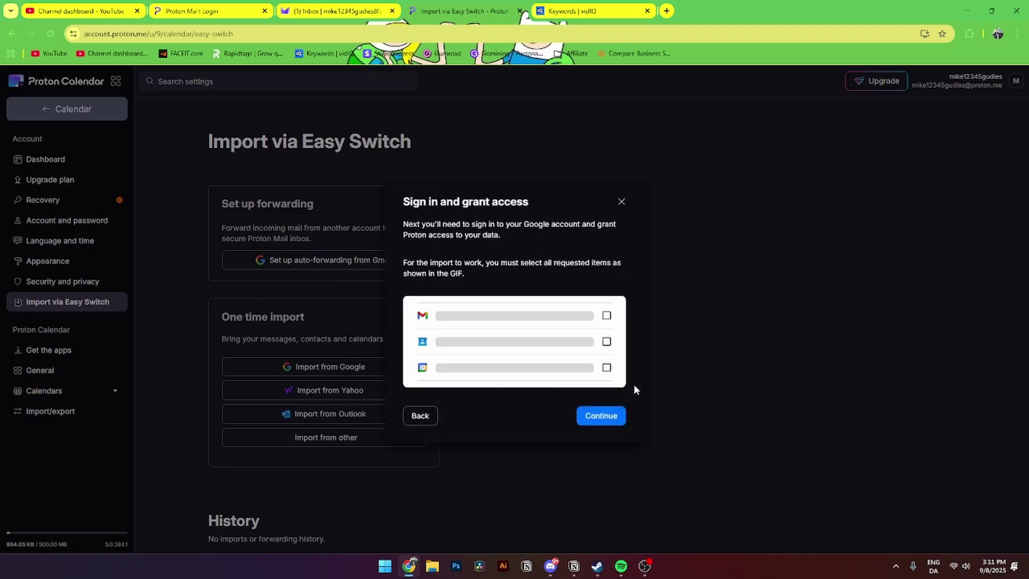
Step: Sign in with the Google account, grant Proton access, and start the import
click(608, 421)
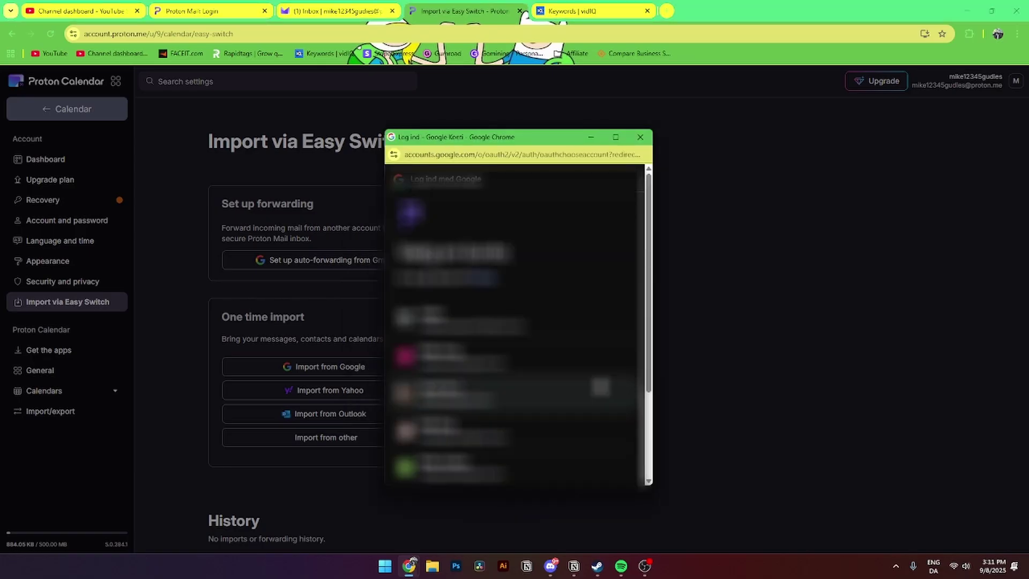
click(601, 387)
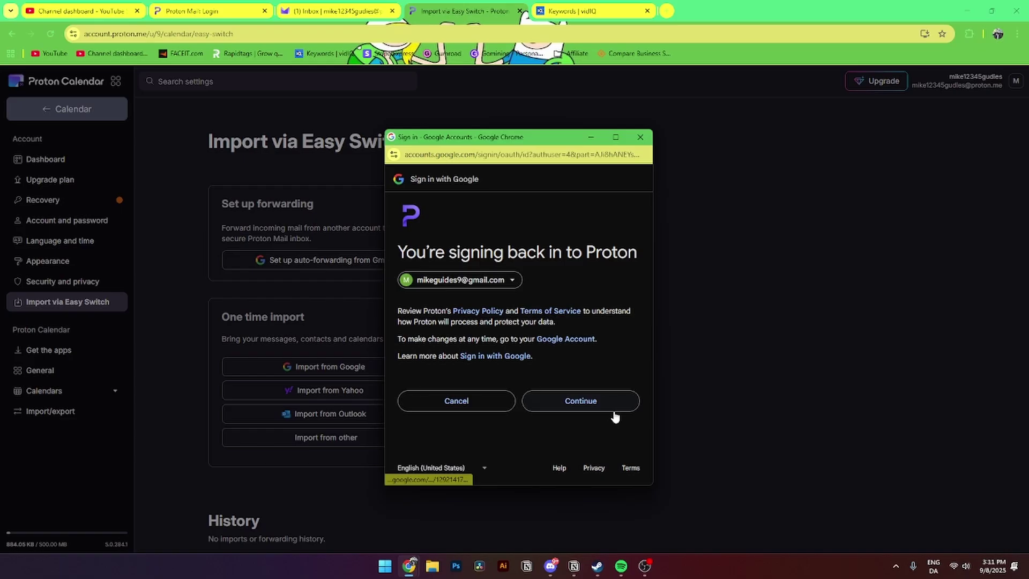
click(572, 406)
click(591, 428)
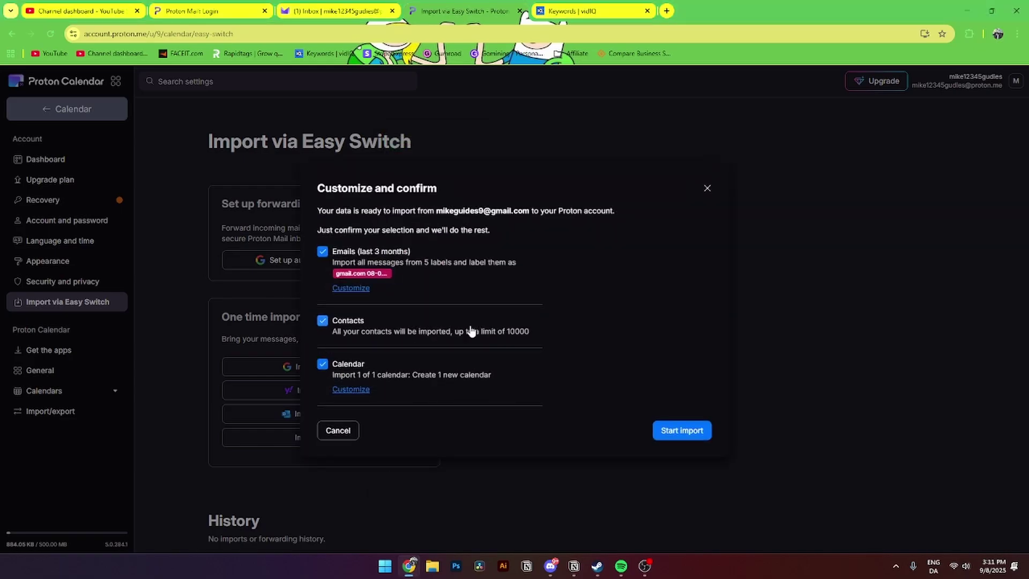
click(681, 437)
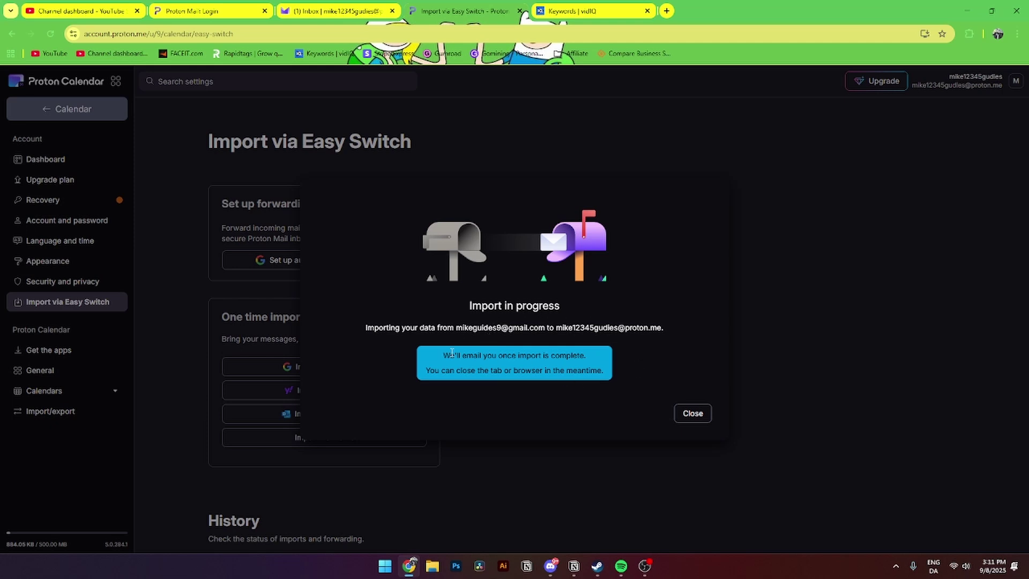
Step: Close the import progress notice and return to the calendar week view
drag(454, 355, 593, 358)
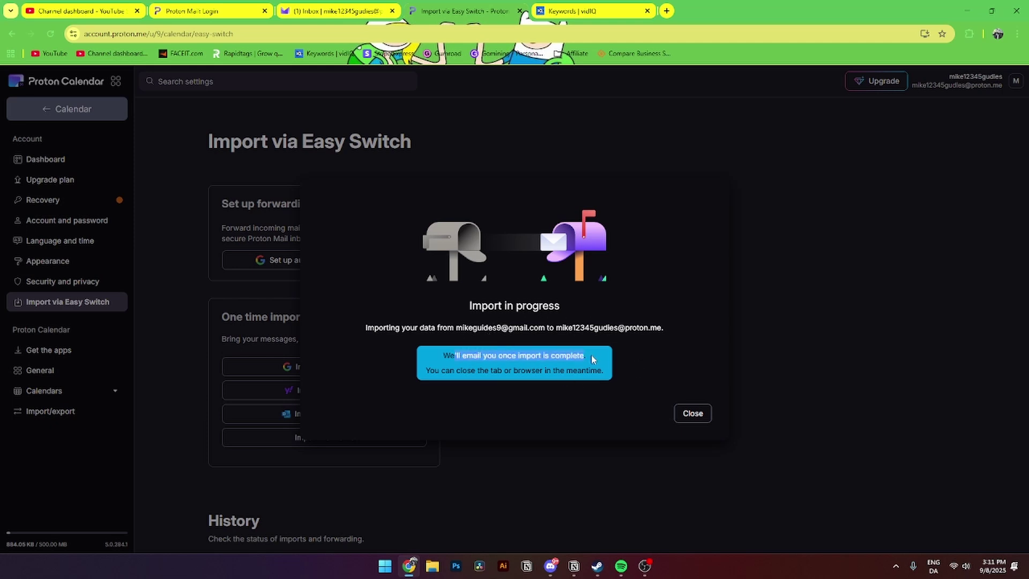
click(693, 413)
scroll(638, 410, down, 3)
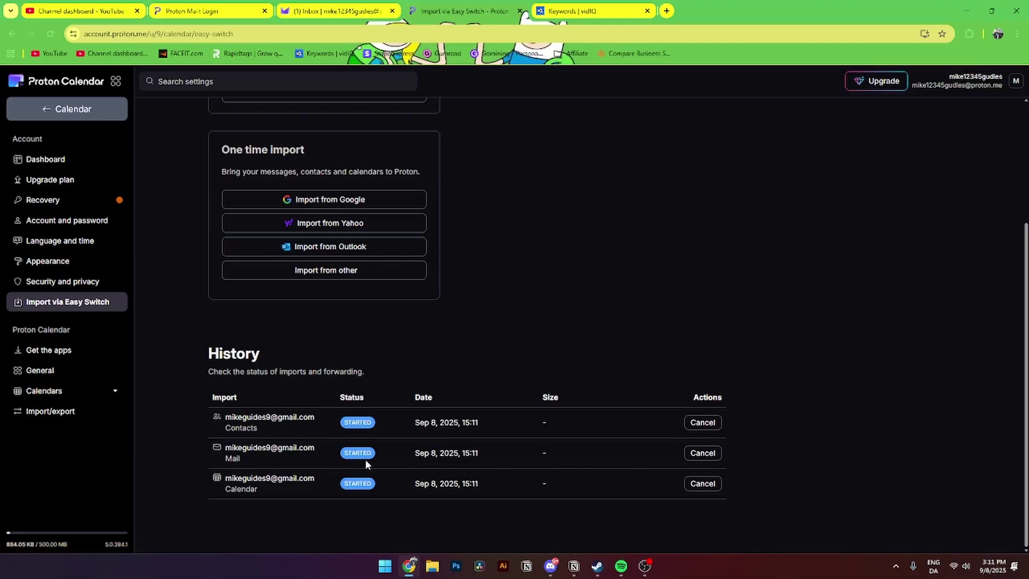
key(alt+Left)
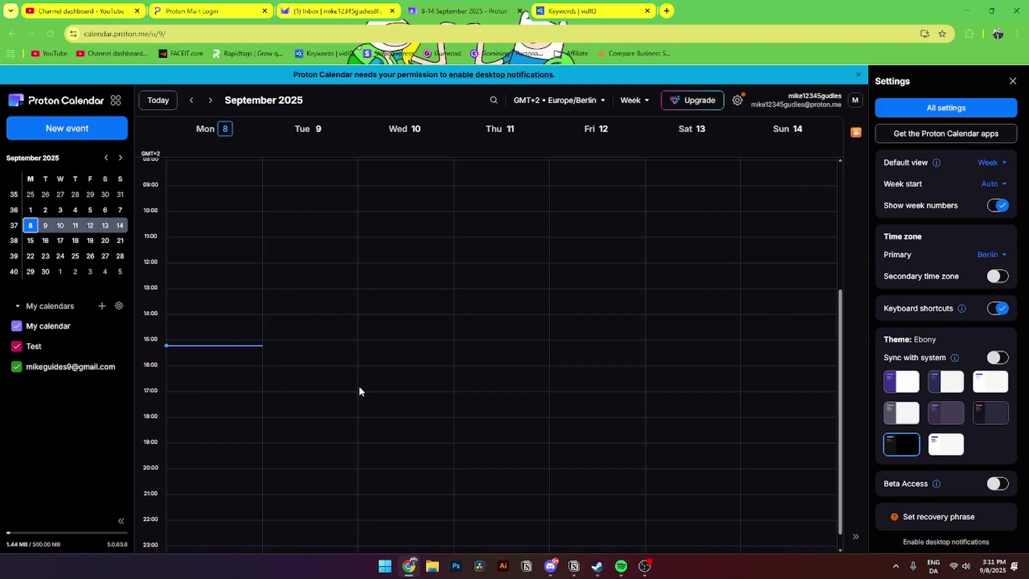